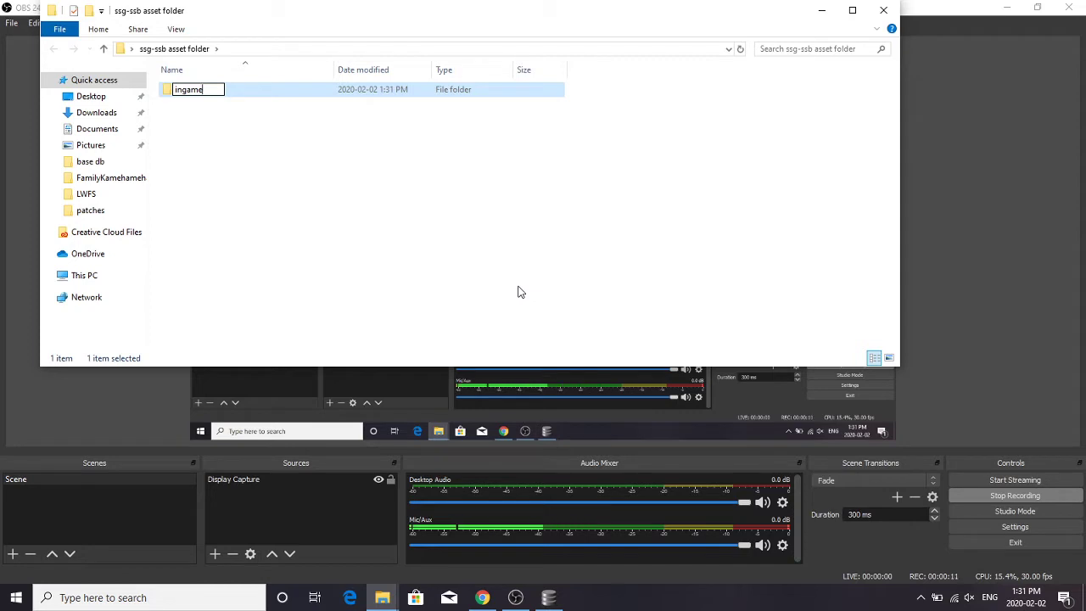
Finish naming the new folder ingame, then create a subfolder named battle inside it
{"action": "left_click", "coordinate": [518, 289]}
{"action": "double_click", "coordinate": [314, 90]}
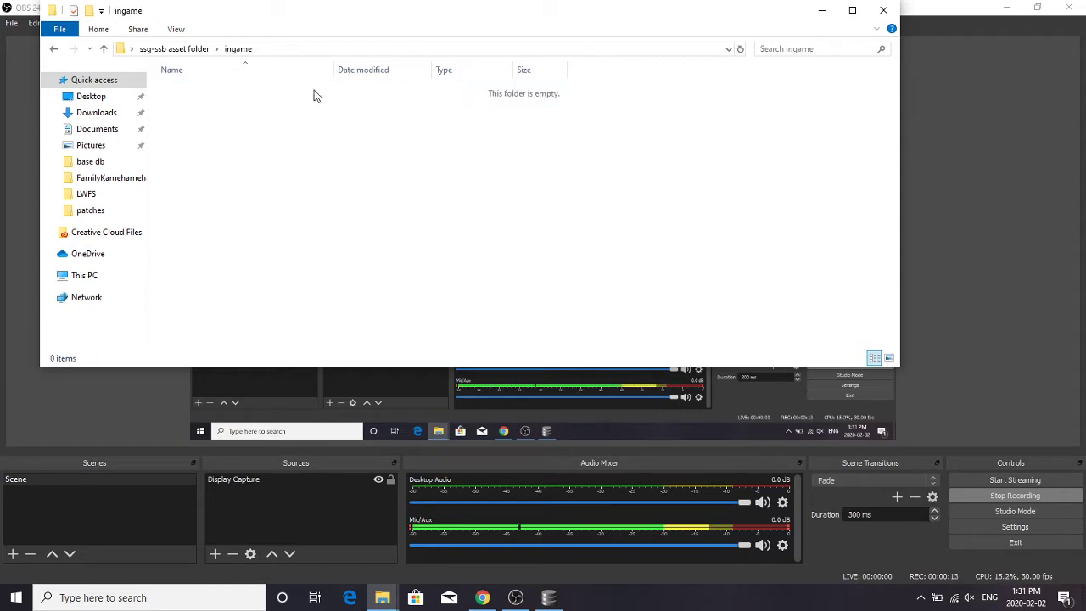
{"action": "right_click", "coordinate": [396, 154]}
{"action": "mouse_move", "coordinate": [434, 316]}
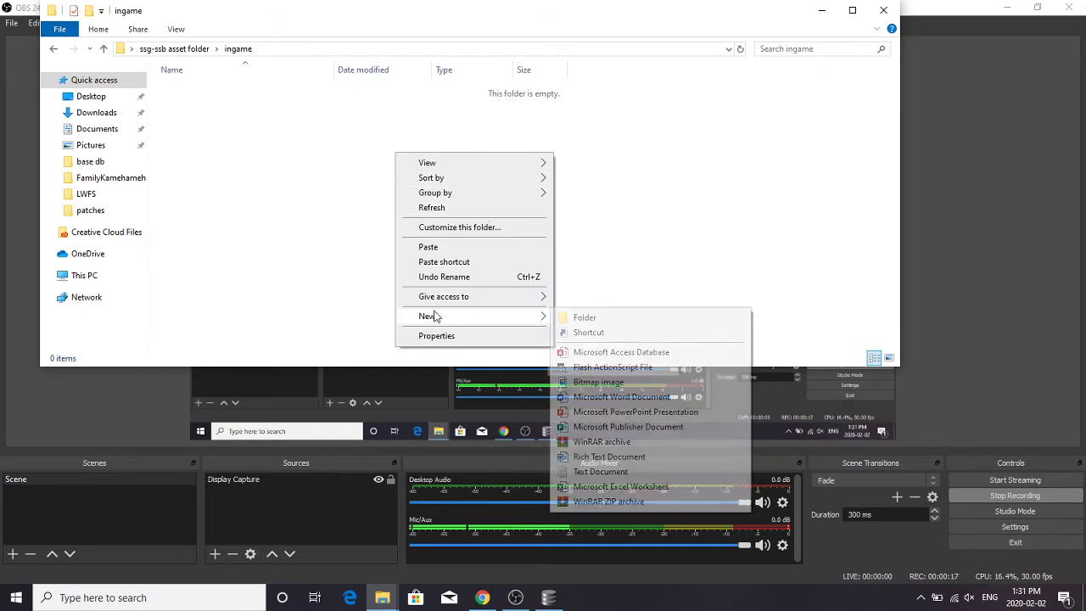
{"action": "left_click", "coordinate": [594, 326]}
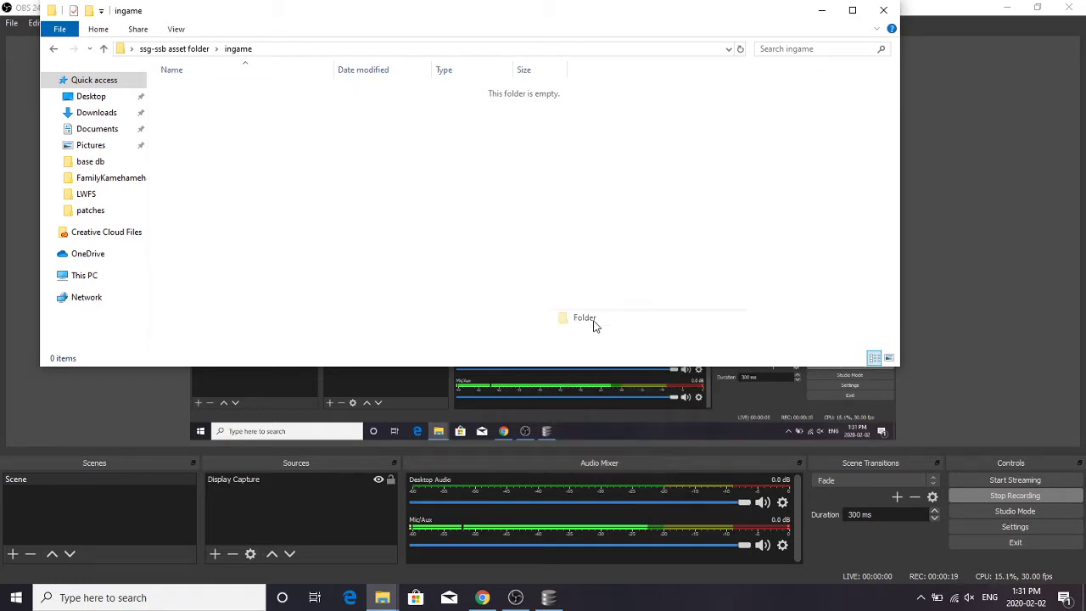
{"action": "type", "text": "battle"}
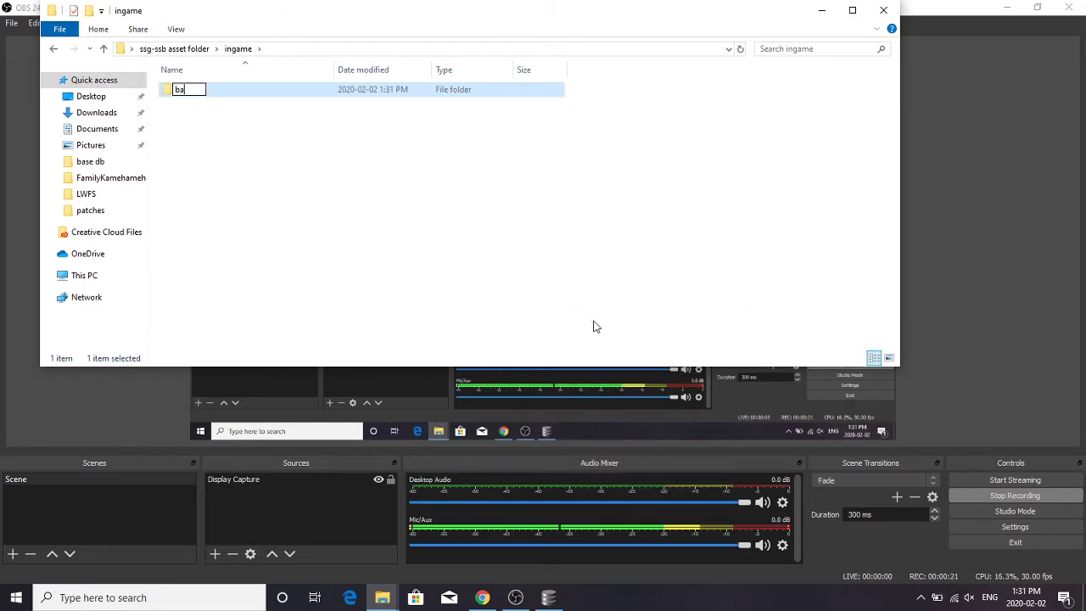
{"action": "left_click", "coordinate": [594, 326]}
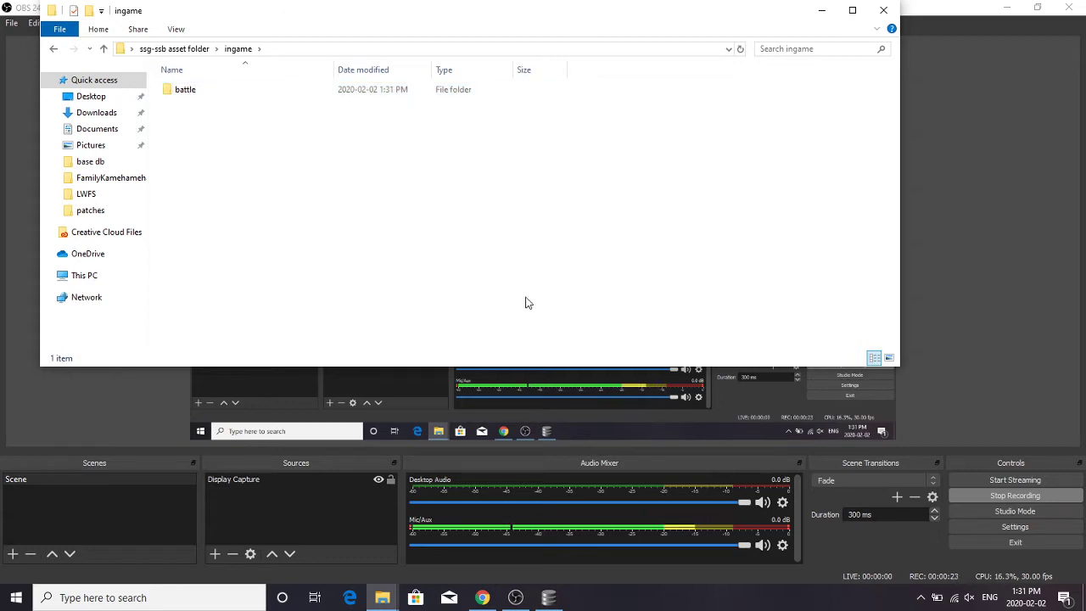
Create a folder named effect inside the battle folder
{"action": "double_click", "coordinate": [286, 94]}
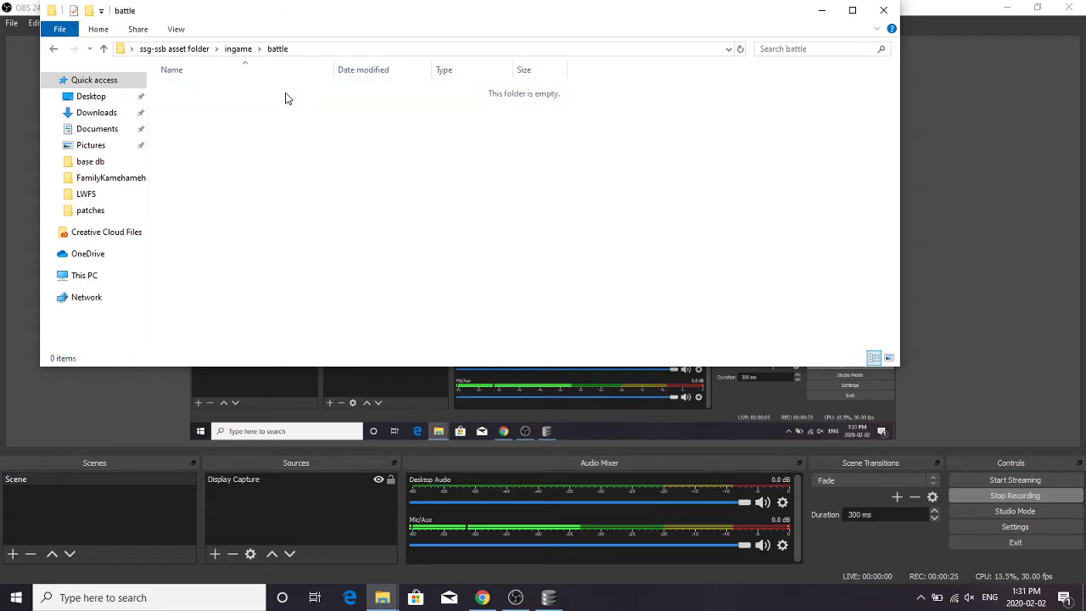
{"action": "right_click", "coordinate": [286, 93]}
{"action": "mouse_move", "coordinate": [335, 258]}
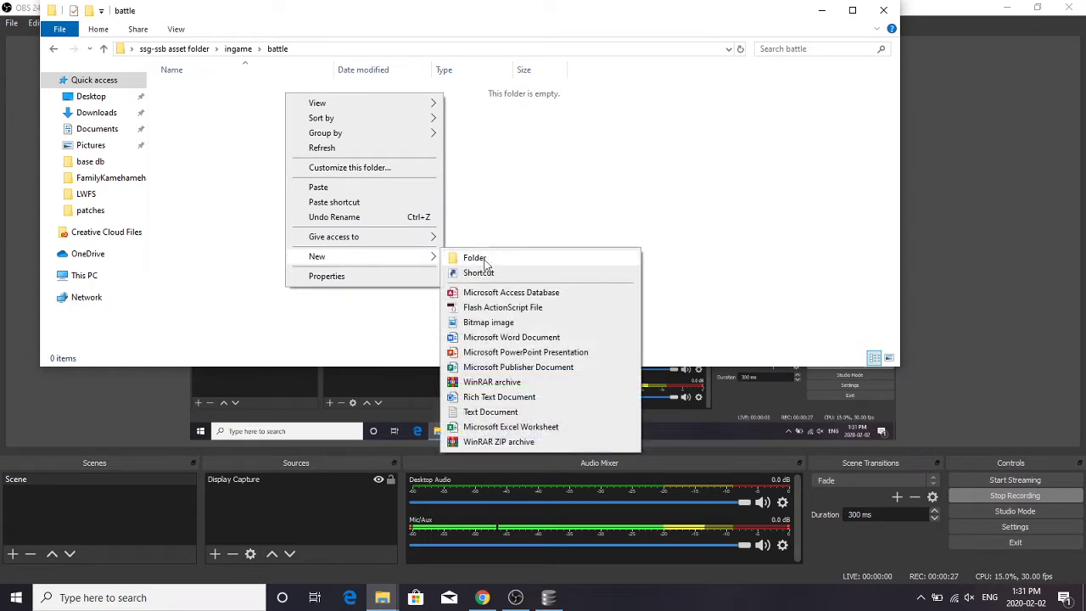
{"action": "left_click", "coordinate": [497, 255]}
{"action": "type", "text": "effect"}
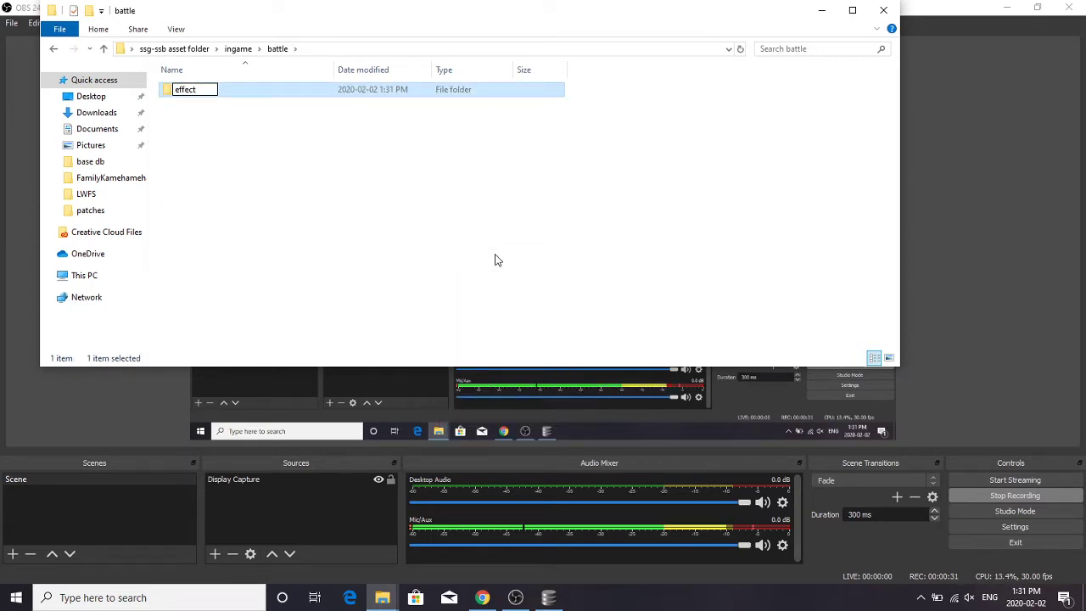
{"action": "left_click", "coordinate": [291, 123]}
Create a folder named battle_591045 inside the effect folder and open it
{"action": "double_click", "coordinate": [307, 97]}
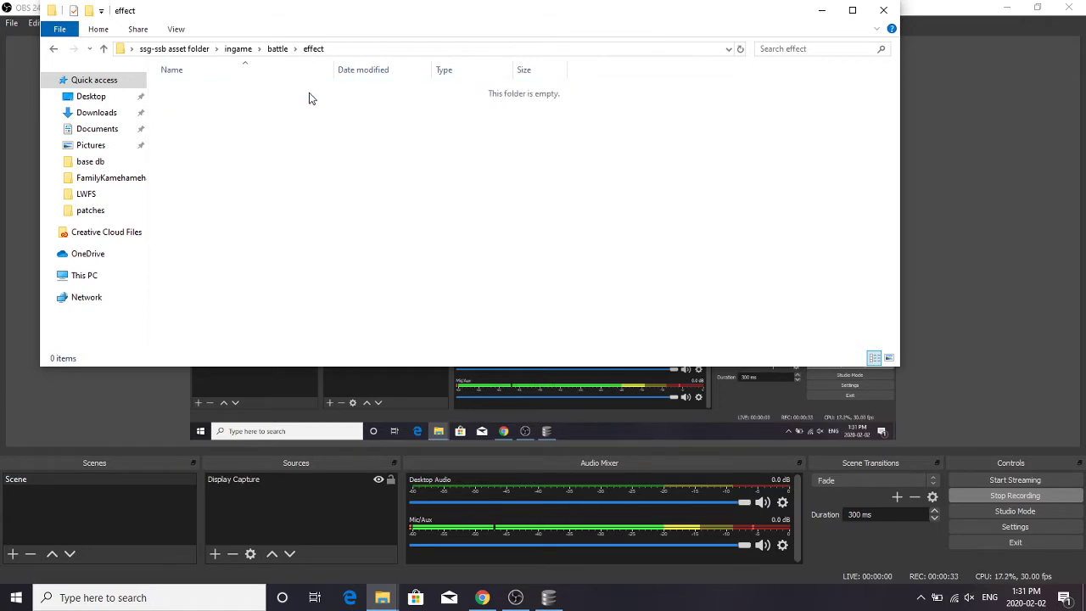
{"action": "right_click", "coordinate": [347, 157]}
{"action": "mouse_move", "coordinate": [392, 321]}
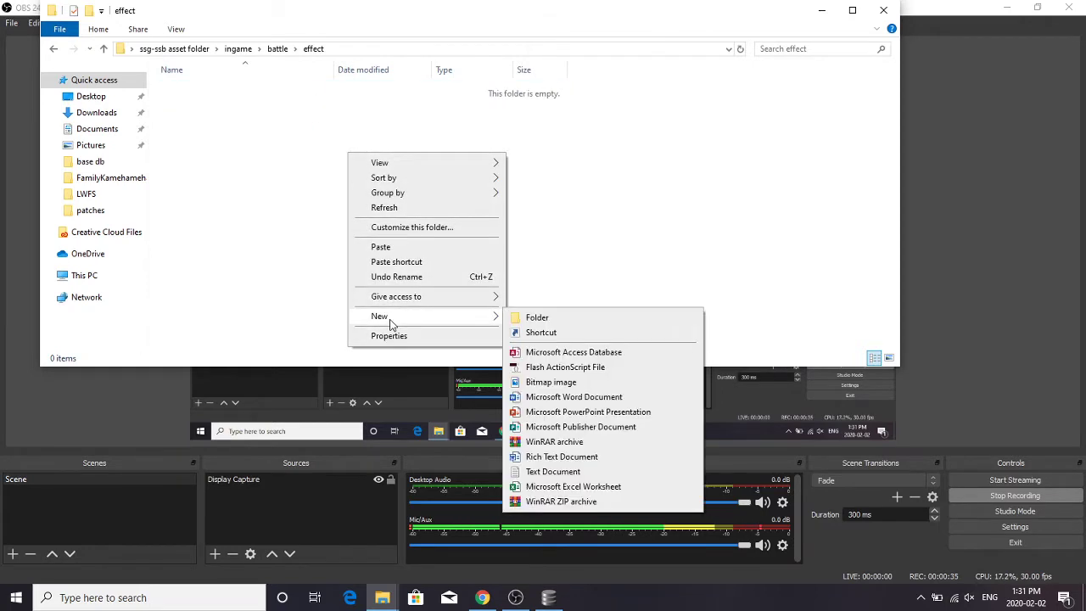
{"action": "left_click", "coordinate": [584, 317]}
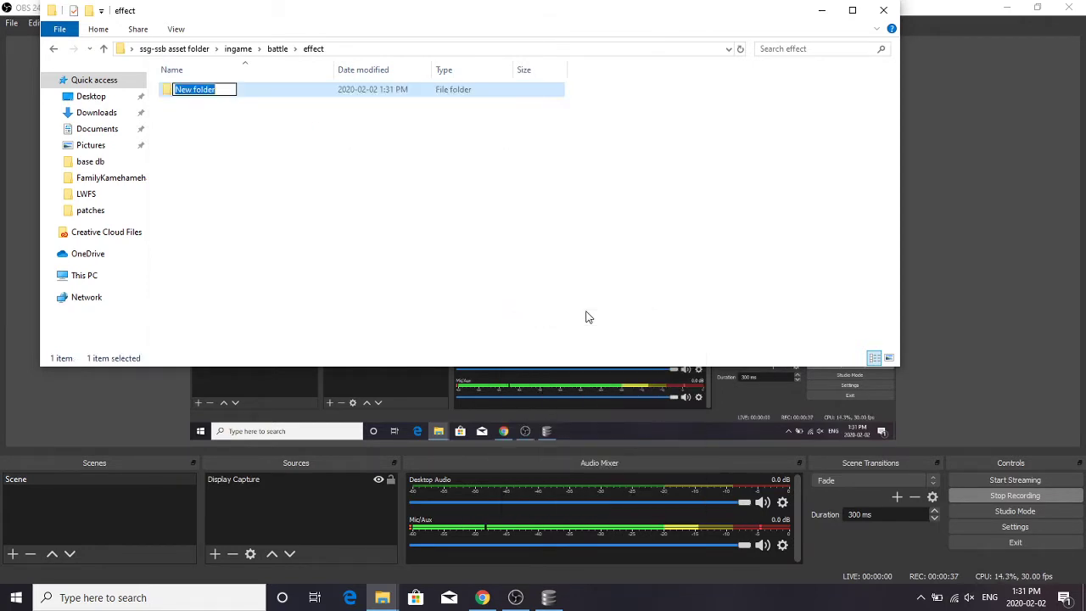
{"action": "type", "text": "battle_"}
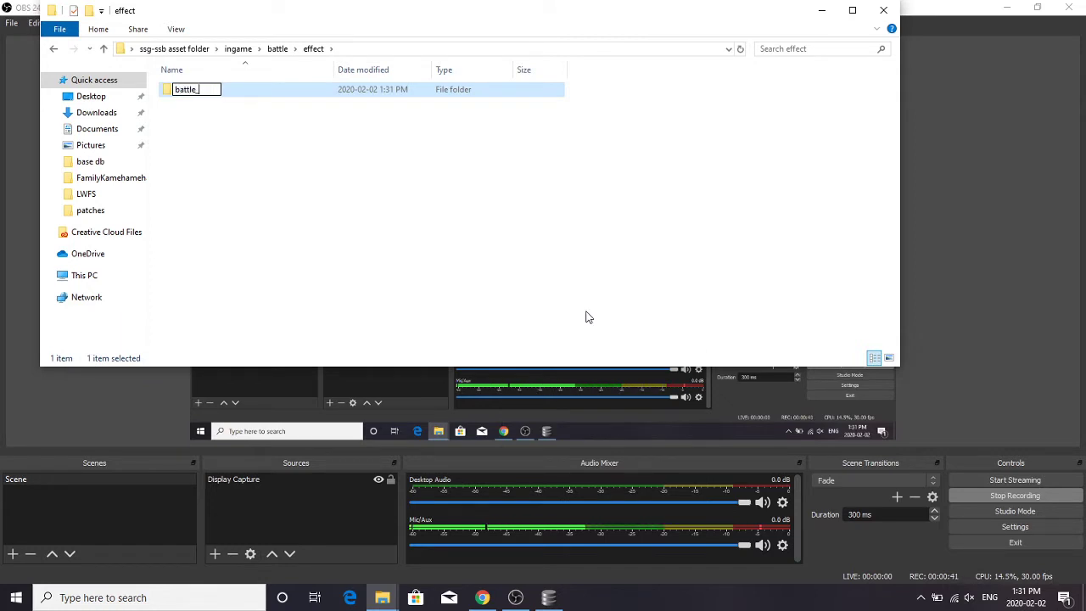
{"action": "type", "text": "5910"}
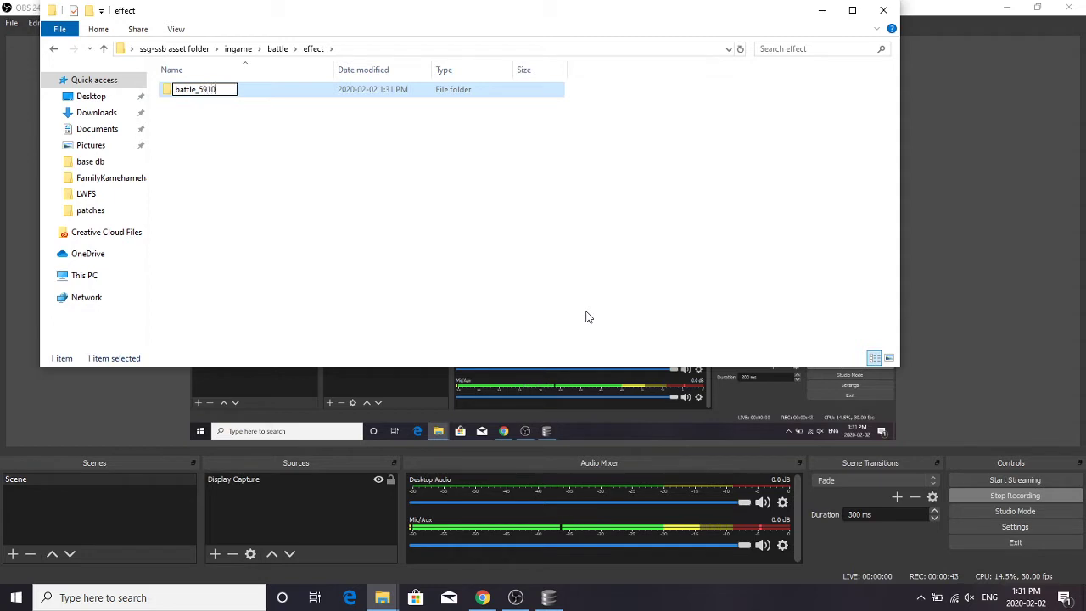
{"action": "type", "text": "45"}
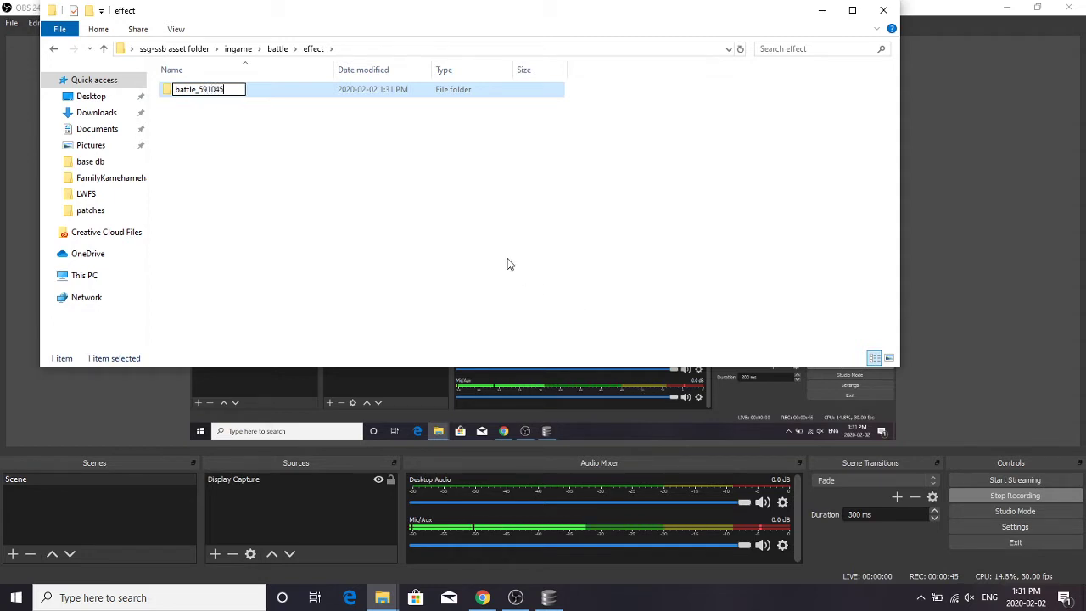
{"action": "left_click", "coordinate": [370, 193]}
{"action": "double_click", "coordinate": [243, 96]}
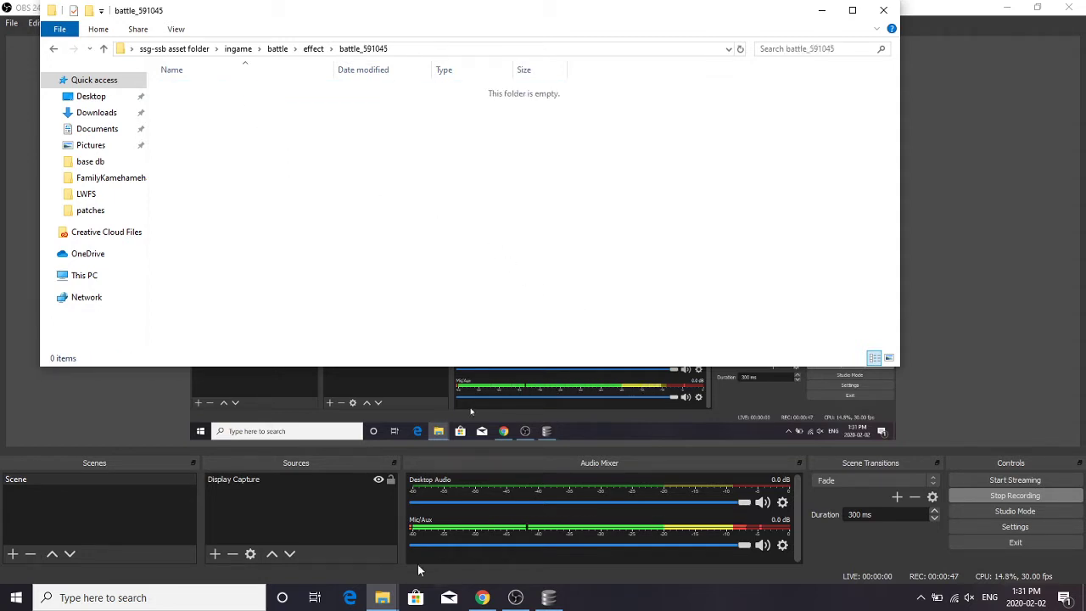
In the ssg-ssb vegito folder, rename the battle_137652.lwf file to battle_591045.lwf
{"action": "mouse_move", "coordinate": [394, 600]}
{"action": "left_click", "coordinate": [359, 552]}
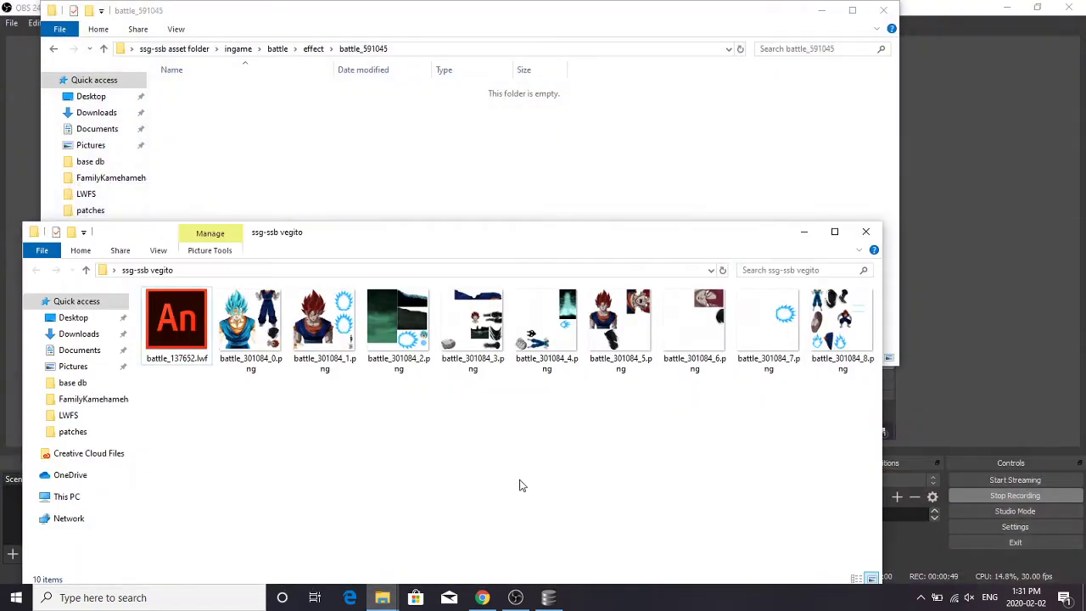
{"action": "right_click", "coordinate": [184, 349]}
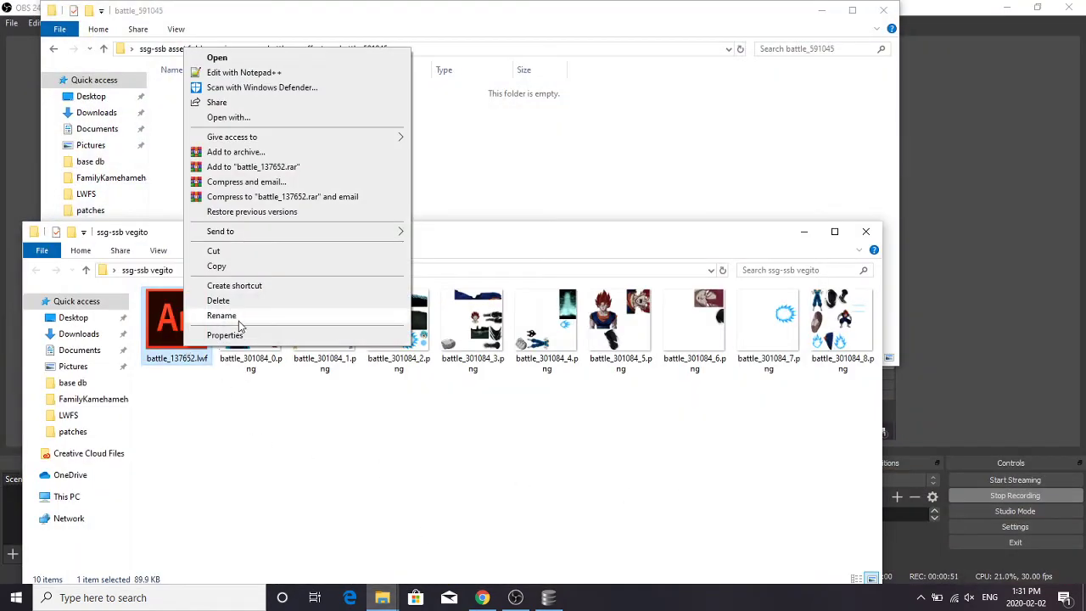
{"action": "left_click", "coordinate": [221, 316]}
{"action": "left_click", "coordinate": [195, 358]}
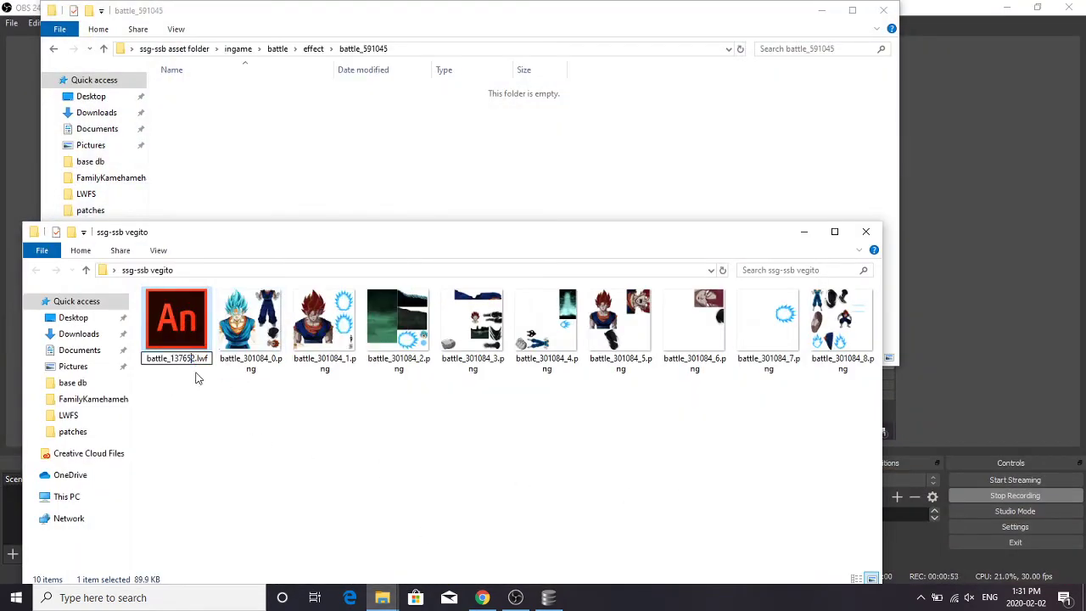
{"action": "key", "text": "BackSpace"}
{"action": "key", "text": "BackSpace"}
{"action": "key", "text": "BackSpace"}
{"action": "key", "text": "BackSpace"}
{"action": "key", "text": "BackSpace"}
{"action": "key", "text": "BackSpace"}
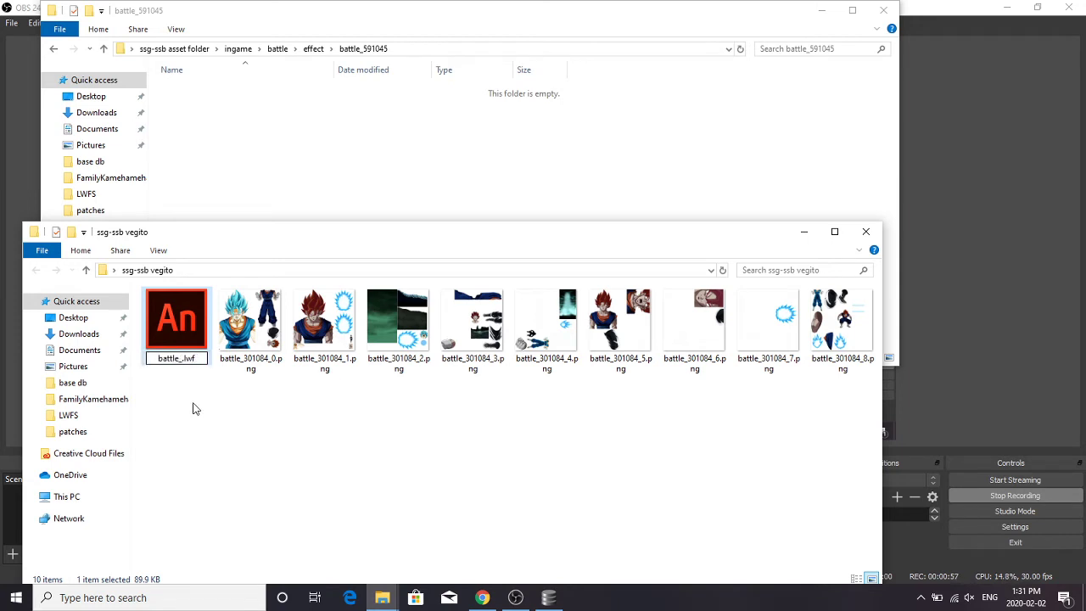
{"action": "type", "text": "591045"}
{"action": "key", "text": "Return"}
{"action": "left_click", "coordinate": [242, 396]}
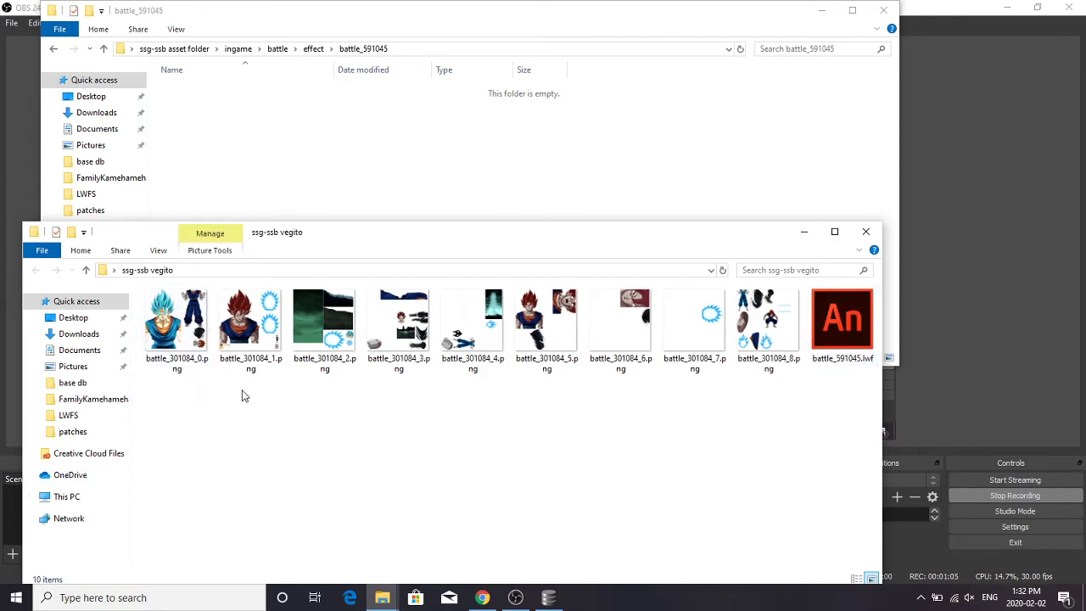
Move all the files from the ssg-ssb vegito folder into battle_591045, then minimize both folder windows
{"action": "left_click_drag", "start_coordinate": [838, 398], "coordinate": [262, 148]}
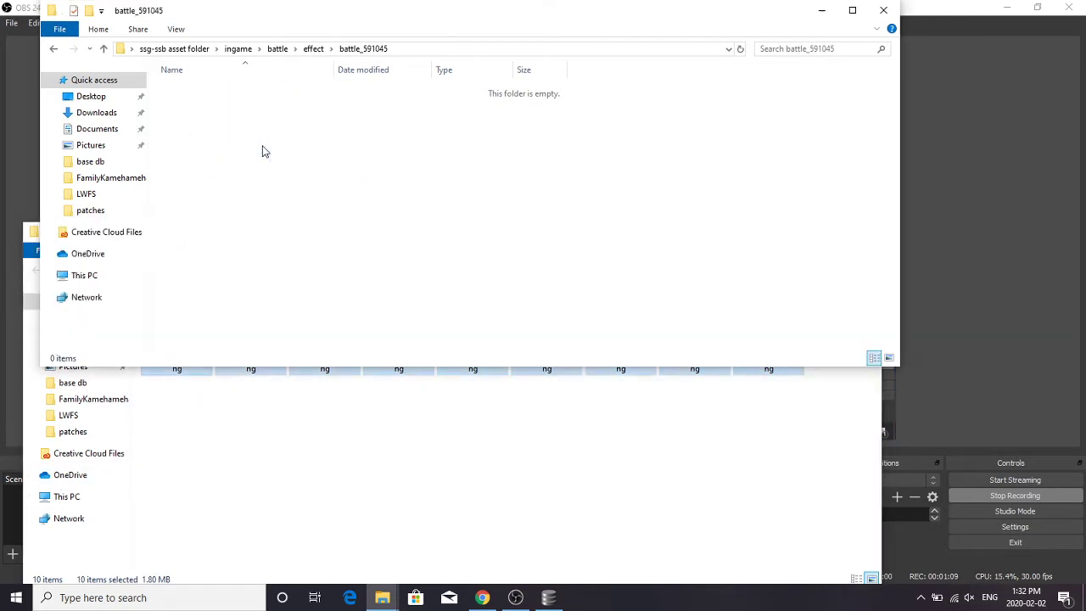
{"action": "left_click", "coordinate": [822, 10]}
{"action": "left_click", "coordinate": [803, 232]}
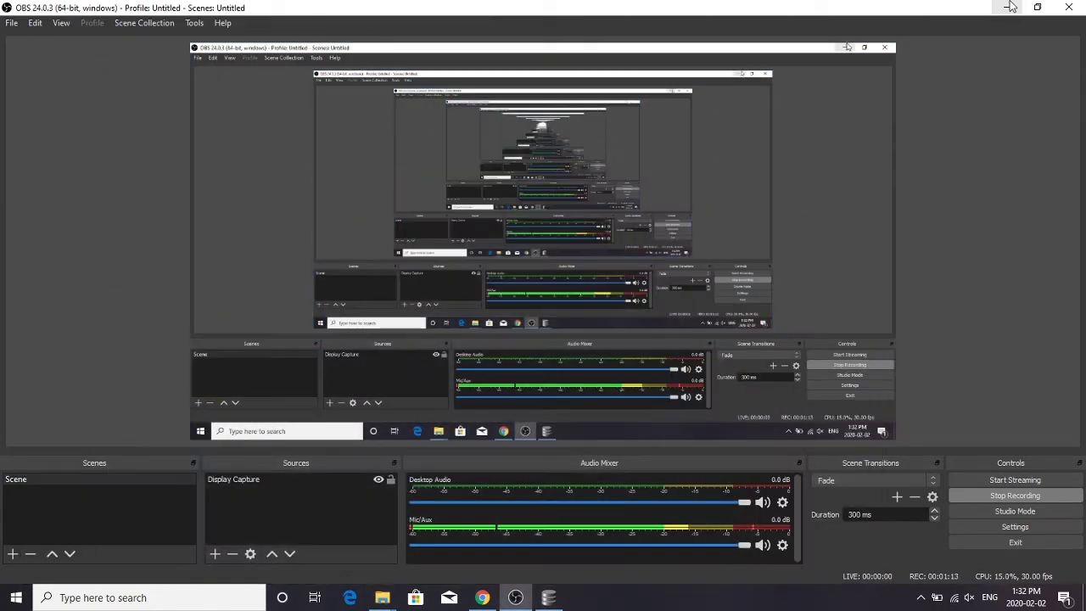
Minimize OBS, switch to DB Browser for SQLite and browse the data of the passive_skills table
{"action": "left_click", "coordinate": [1007, 7]}
{"action": "left_click", "coordinate": [549, 598]}
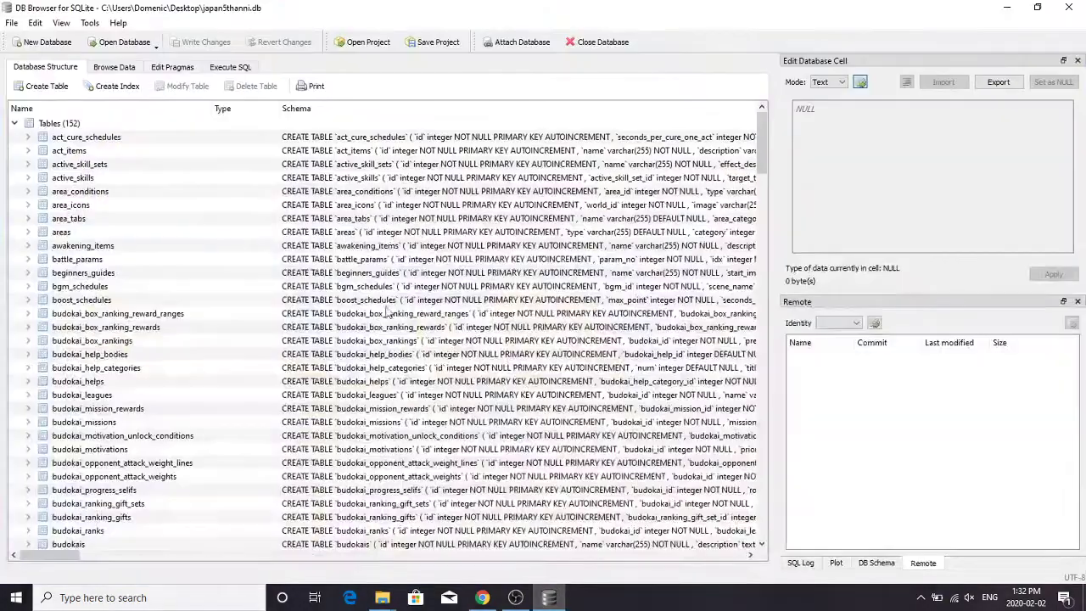
{"action": "left_click", "coordinate": [120, 68]}
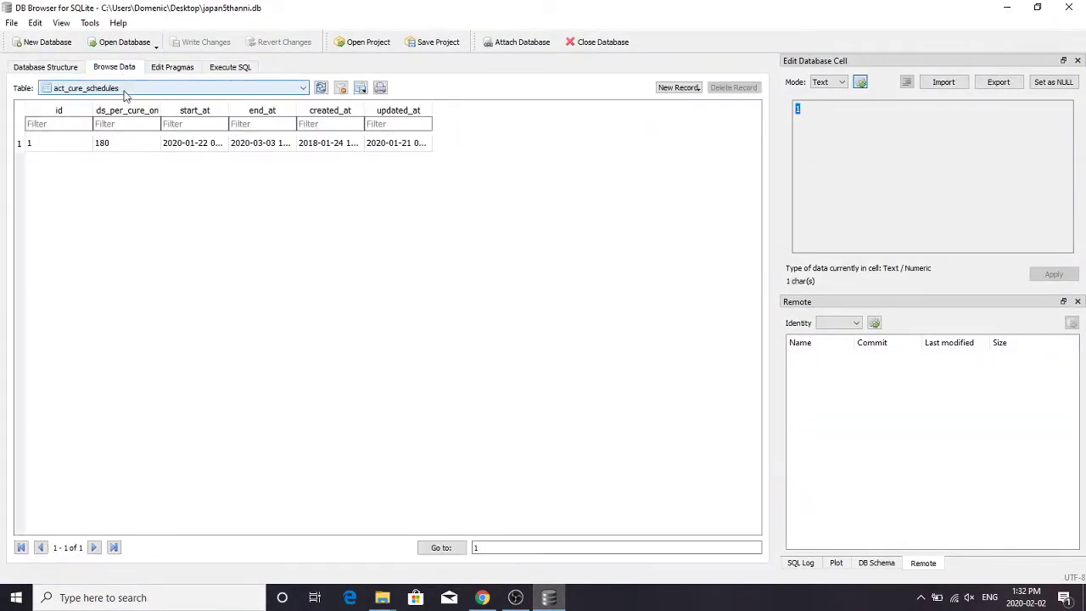
{"action": "left_click", "coordinate": [125, 90]}
{"action": "scroll", "coordinate": [89, 356], "scroll_direction": "down", "scroll_amount": 18}
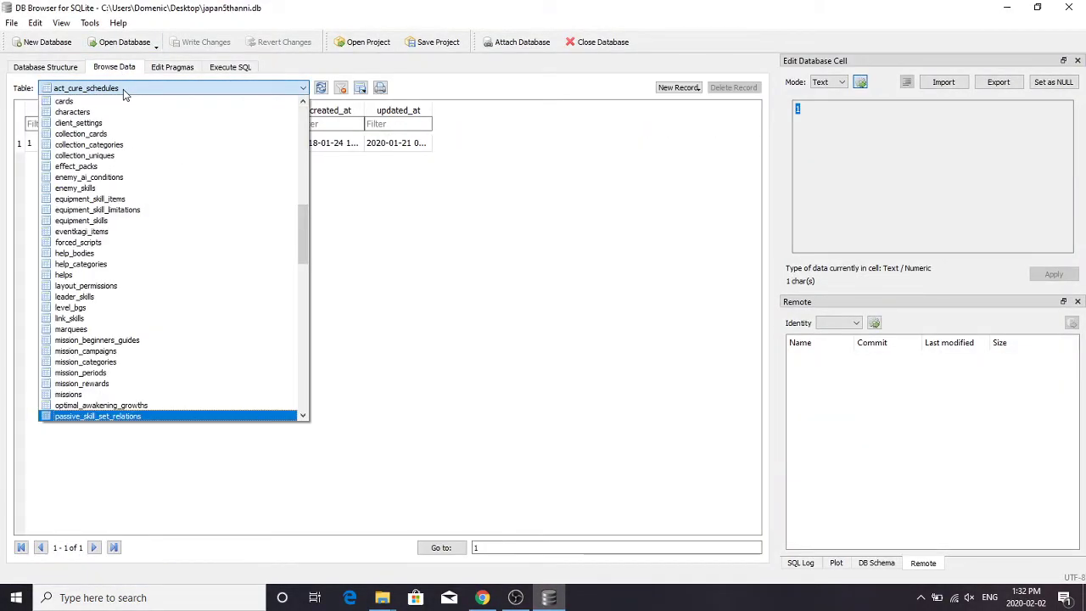
{"action": "left_click", "coordinate": [88, 351]}
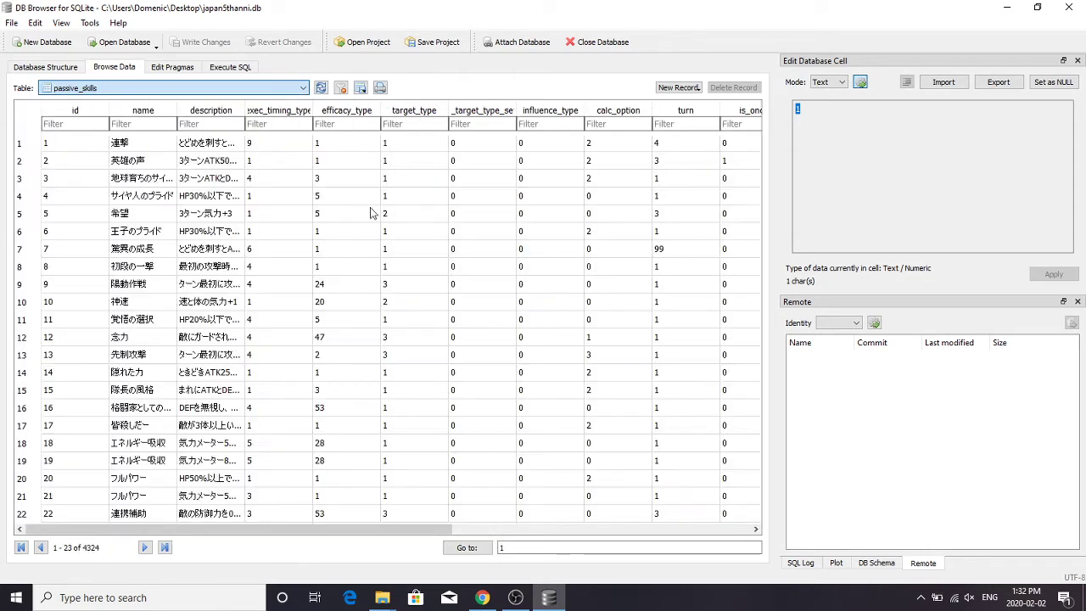
Add a new passive_skills record with id 12345678 and filter the table by that id
{"action": "left_click", "coordinate": [678, 88]}
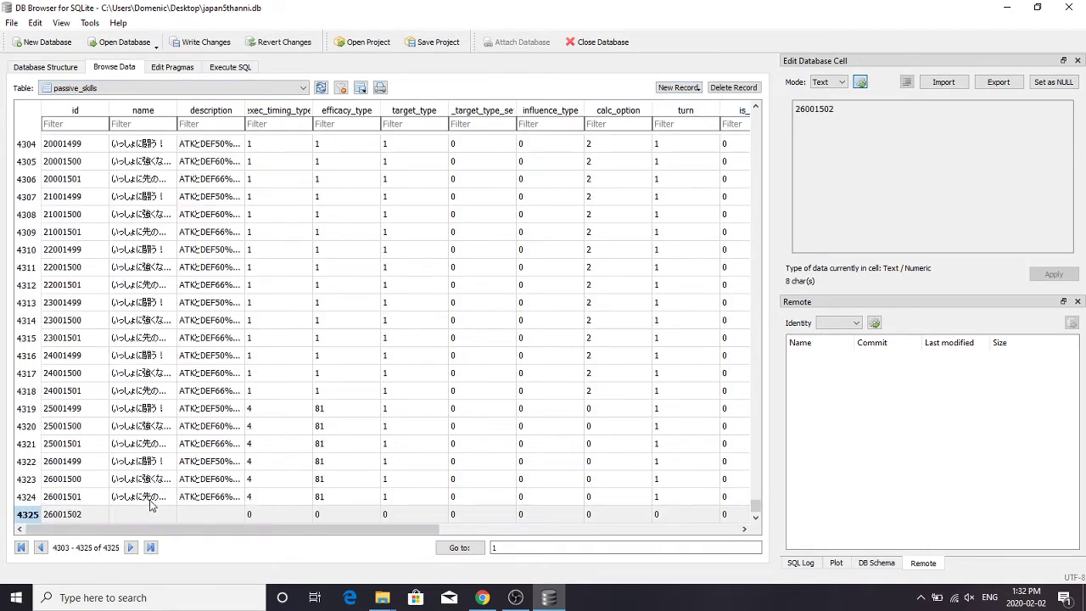
{"action": "double_click", "coordinate": [76, 514]}
{"action": "type", "text": "12345678"}
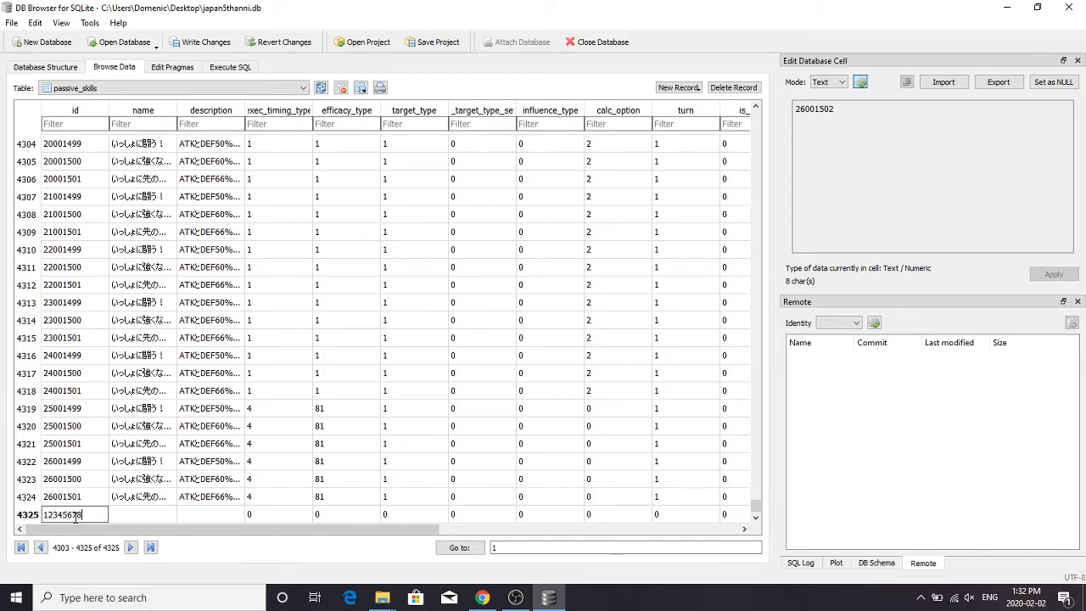
{"action": "left_click", "coordinate": [71, 124]}
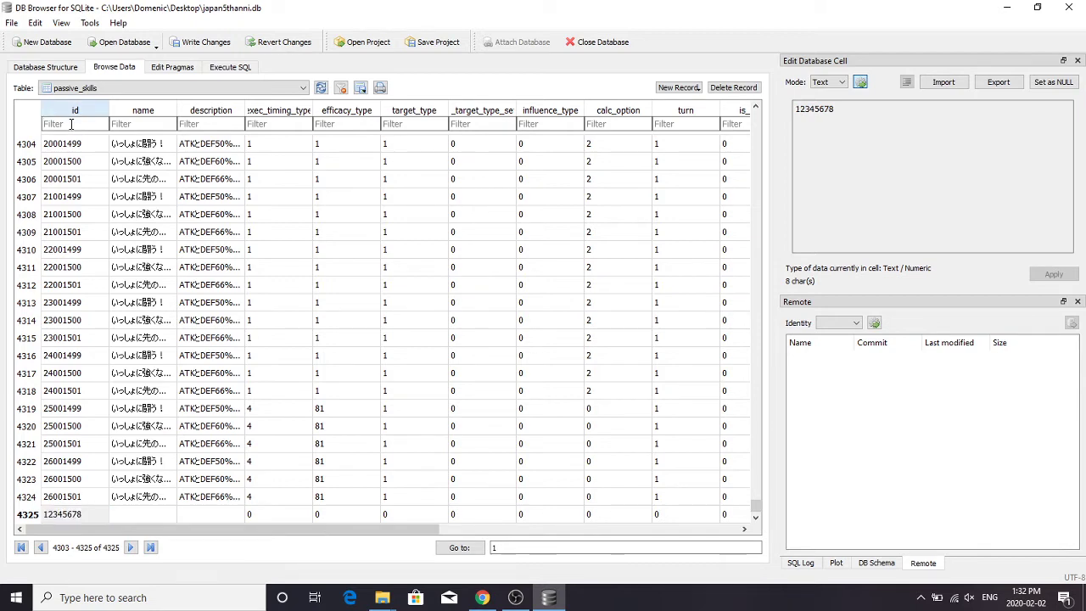
{"action": "type", "text": "12345678"}
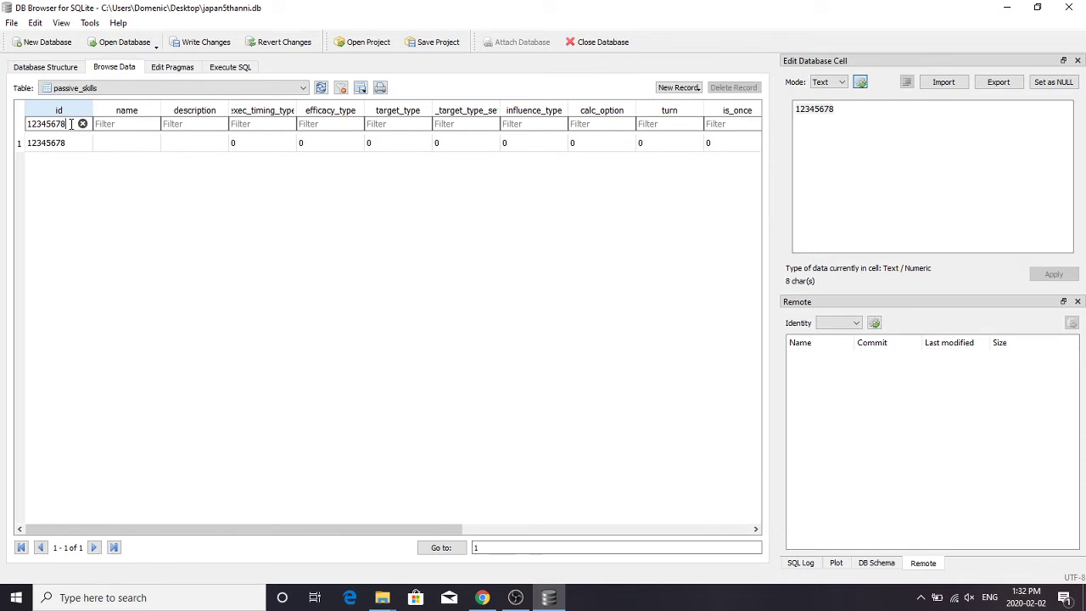
Set the new record's name to example and its exec_timing_type to 1
{"action": "left_click", "coordinate": [134, 144]}
{"action": "type", "text": "example"}
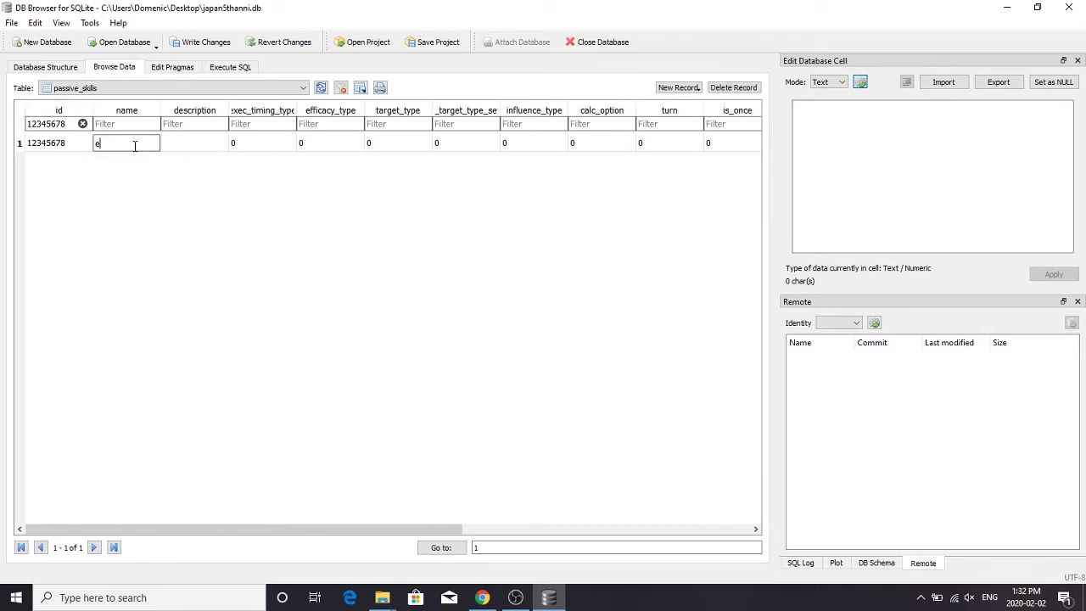
{"action": "left_click", "coordinate": [294, 188]}
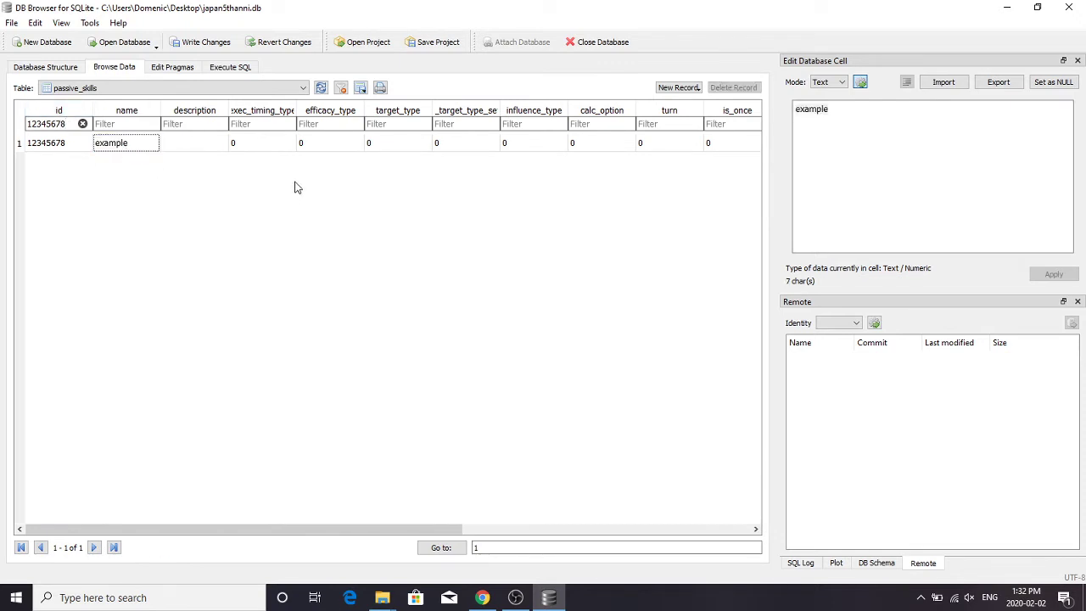
{"action": "left_click", "coordinate": [259, 143]}
{"action": "type", "text": "1"}
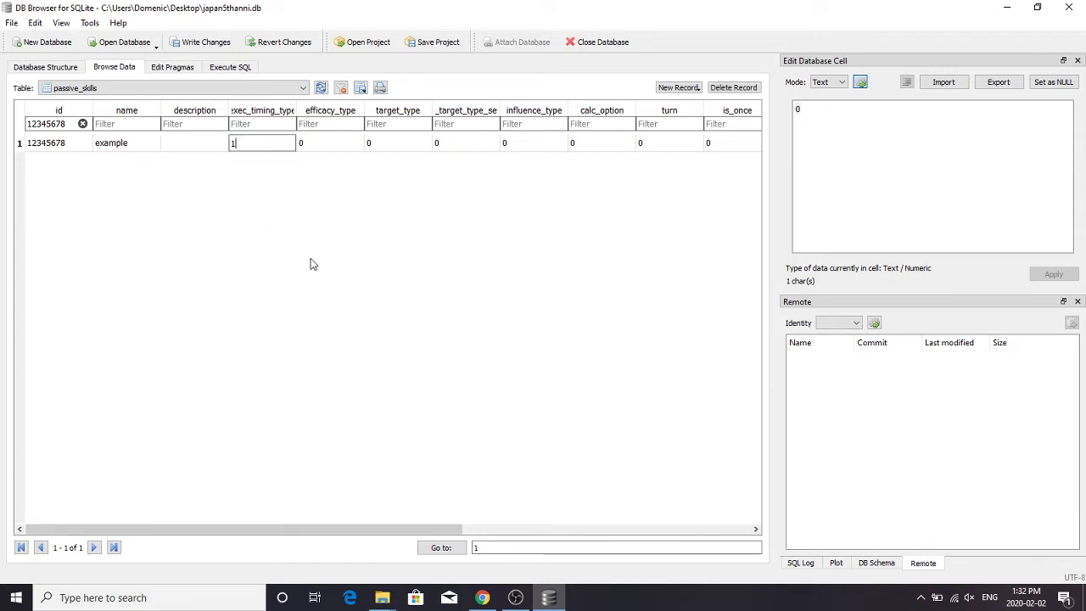
Set the record's efficacy_type to 103 and its target_type to 1
{"action": "left_click", "coordinate": [331, 151]}
{"action": "type", "text": "10"}
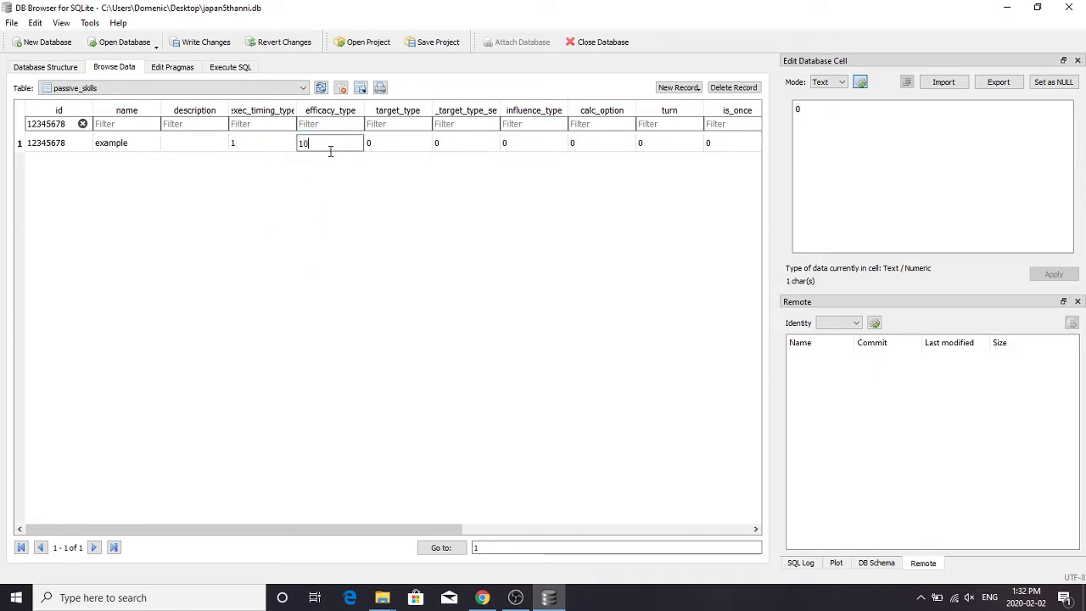
{"action": "type", "text": "3"}
{"action": "left_click", "coordinate": [386, 149]}
{"action": "type", "text": "1"}
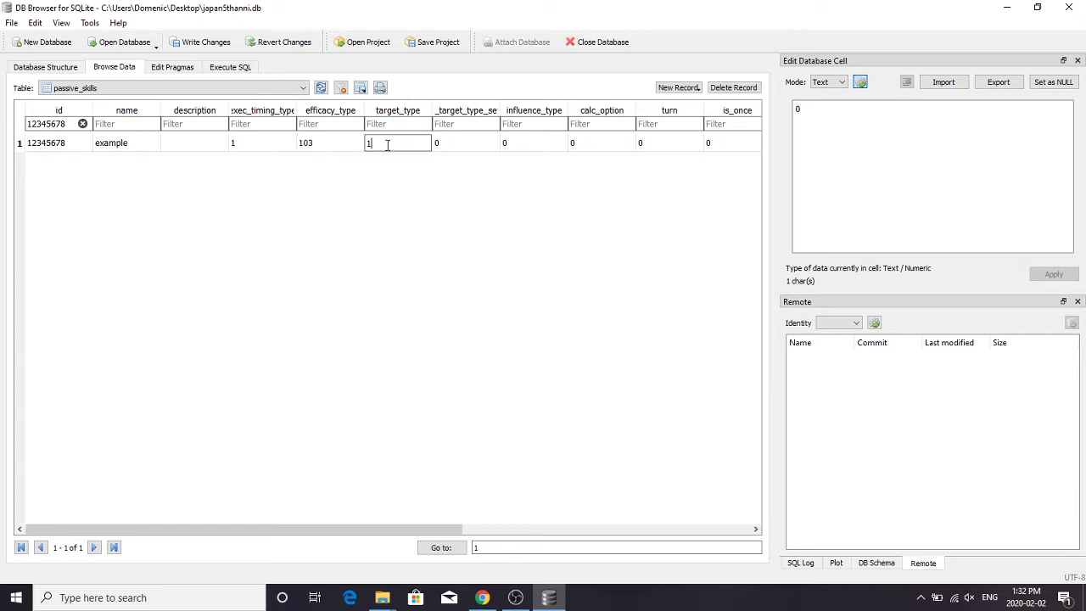
Set the passive skill record's turn to 1 and its probability to 100
{"action": "scroll", "coordinate": [492, 193], "scroll_direction": "right", "scroll_amount": 3}
{"action": "key", "text": "Return"}
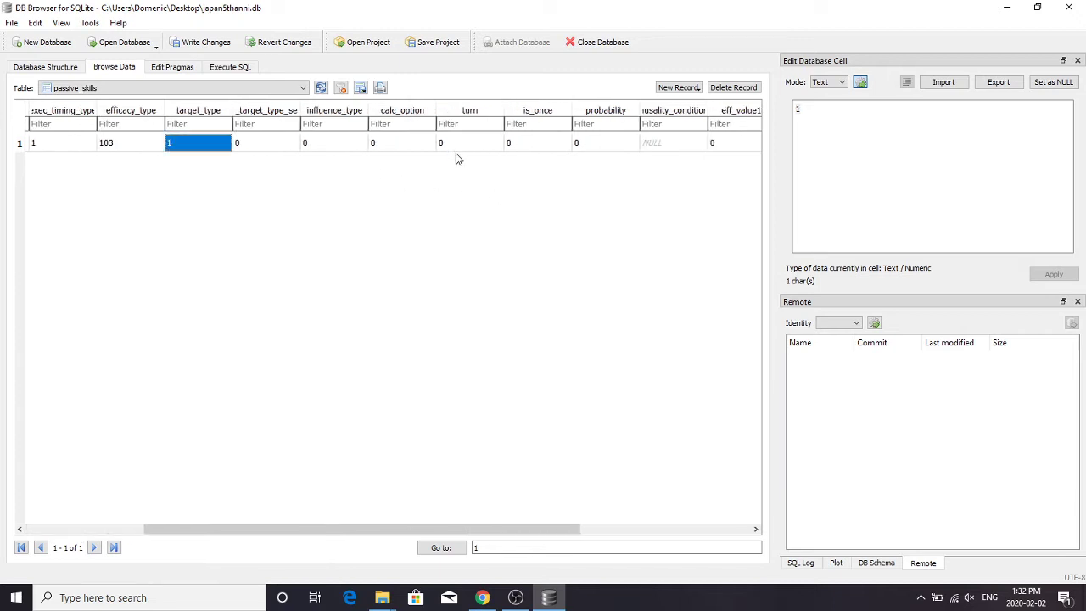
{"action": "left_click", "coordinate": [455, 154]}
{"action": "left_click", "coordinate": [456, 146]}
{"action": "type", "text": "1"}
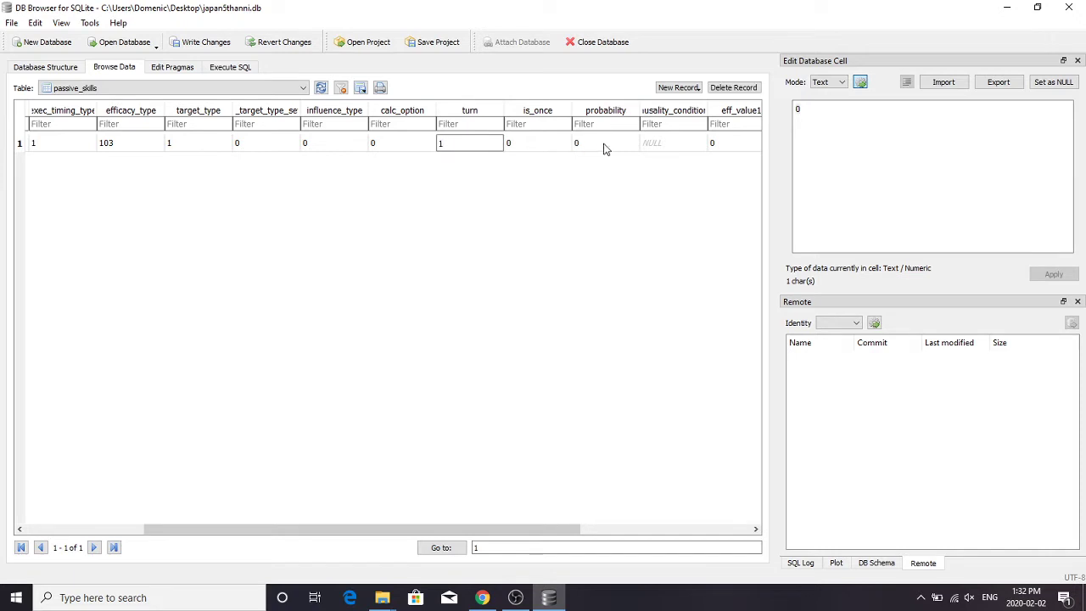
{"action": "left_click", "coordinate": [605, 146]}
{"action": "type", "text": "100"}
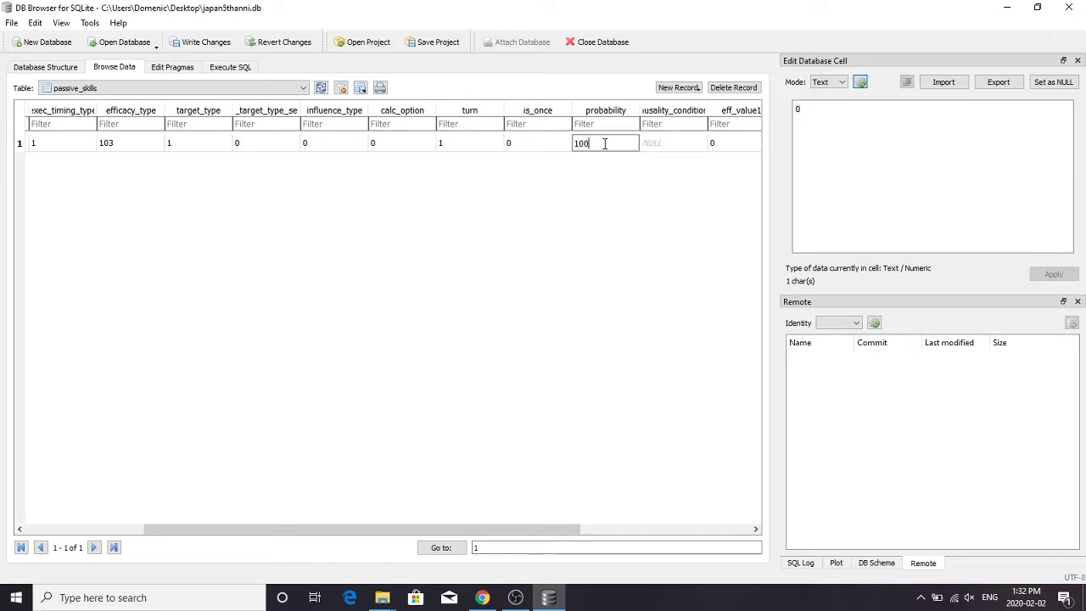
Enter the placeholder text "conditions here" as the record's causality_conditions
{"action": "left_click", "coordinate": [666, 146]}
{"action": "type", "text": "condi"}
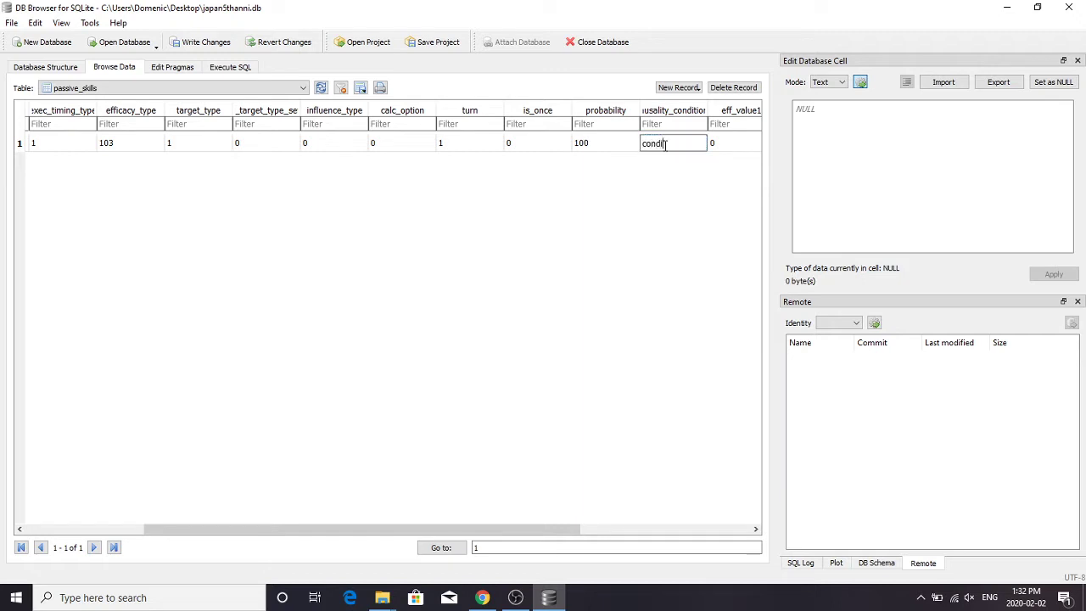
{"action": "type", "text": "tions here"}
{"action": "left_click", "coordinate": [683, 251]}
Set the record's eff_value1 to "card to trans into" and its eff_value2 to "#of turns"
{"action": "scroll", "coordinate": [682, 247], "scroll_direction": "right", "scroll_amount": 4}
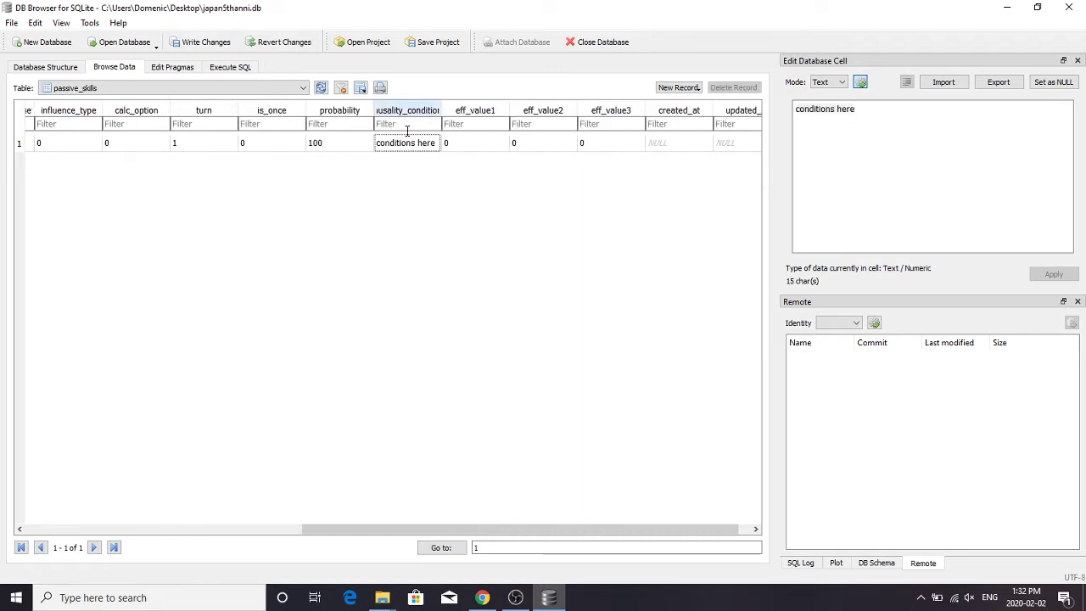
{"action": "left_click", "coordinate": [460, 149]}
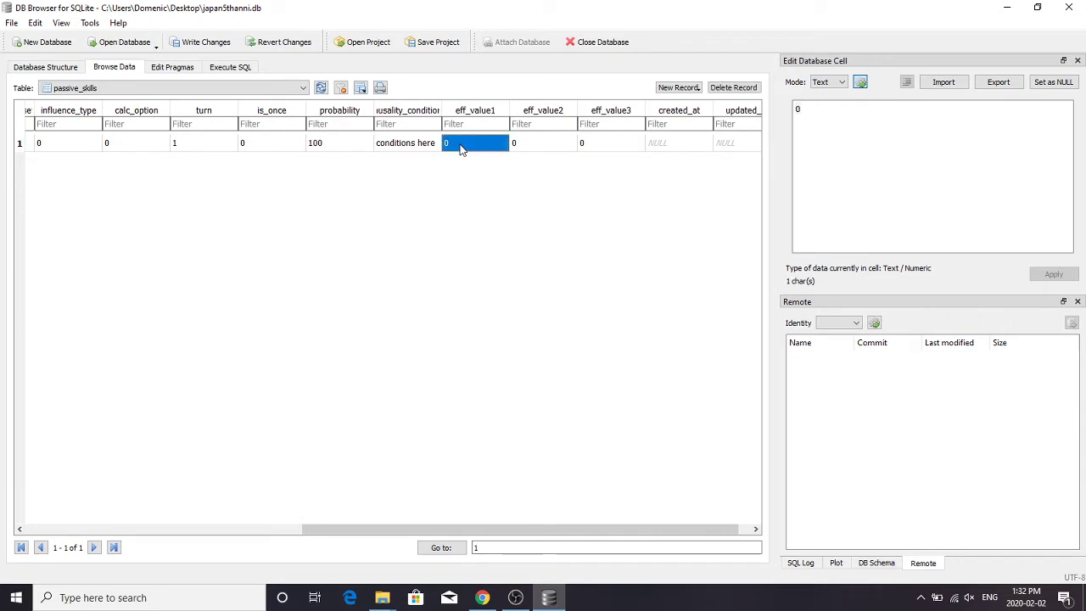
{"action": "double_click", "coordinate": [460, 146]}
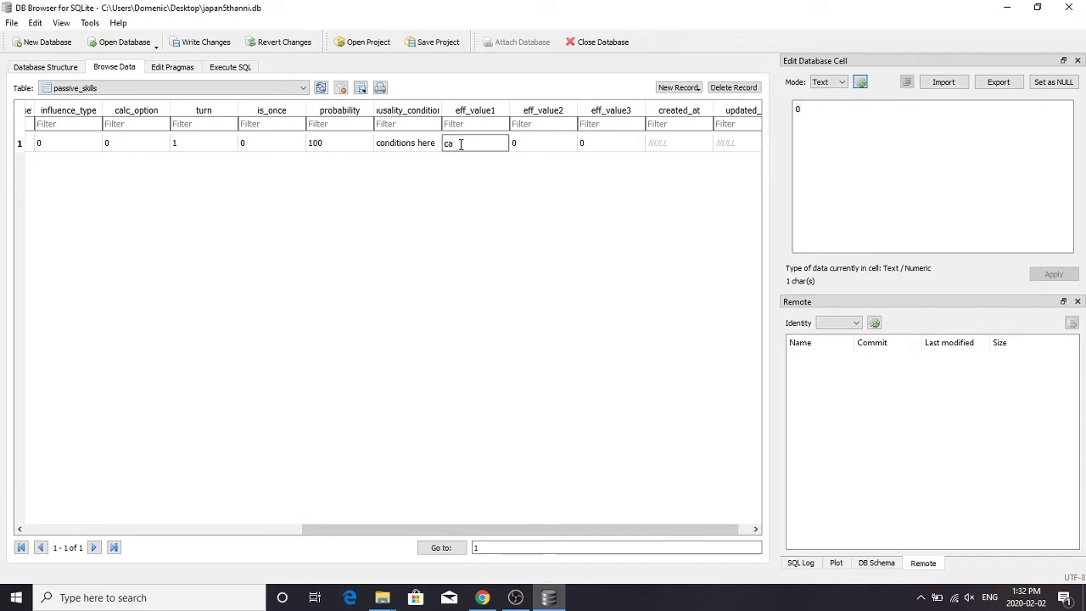
{"action": "type", "text": "card to trans into"}
{"action": "left_click", "coordinate": [532, 146]}
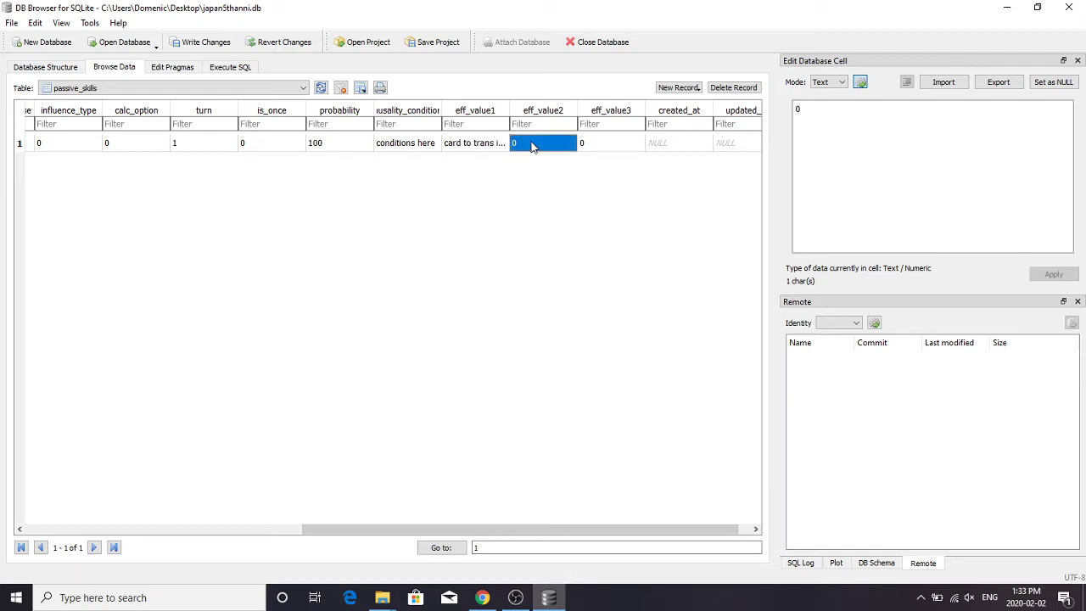
{"action": "type", "text": "#of turns"}
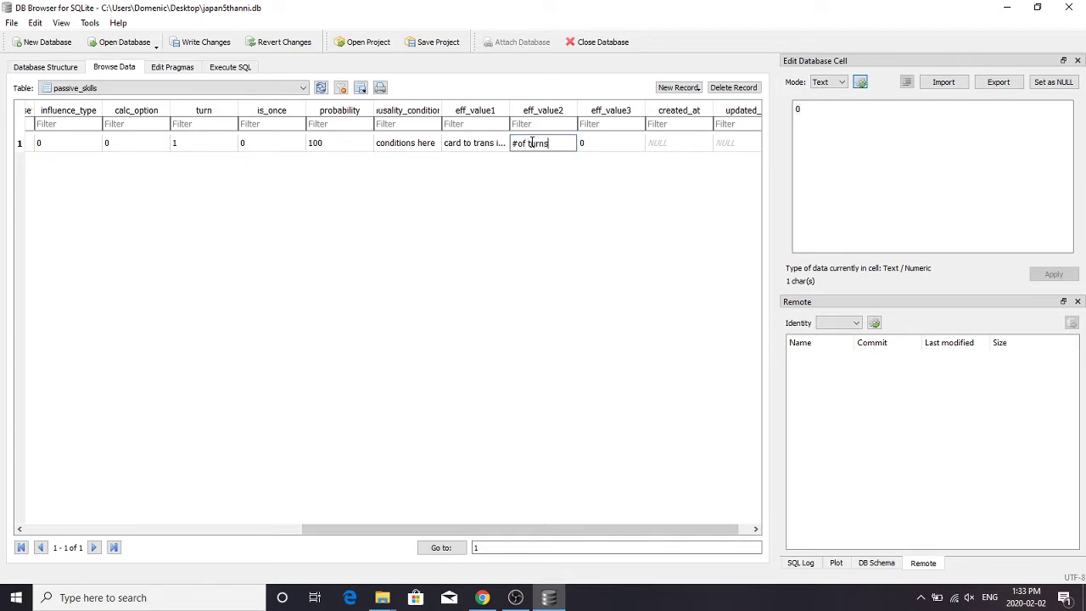
Enter the placeholder text "battle param #" as the record's eff_value3
{"action": "left_click", "coordinate": [609, 148]}
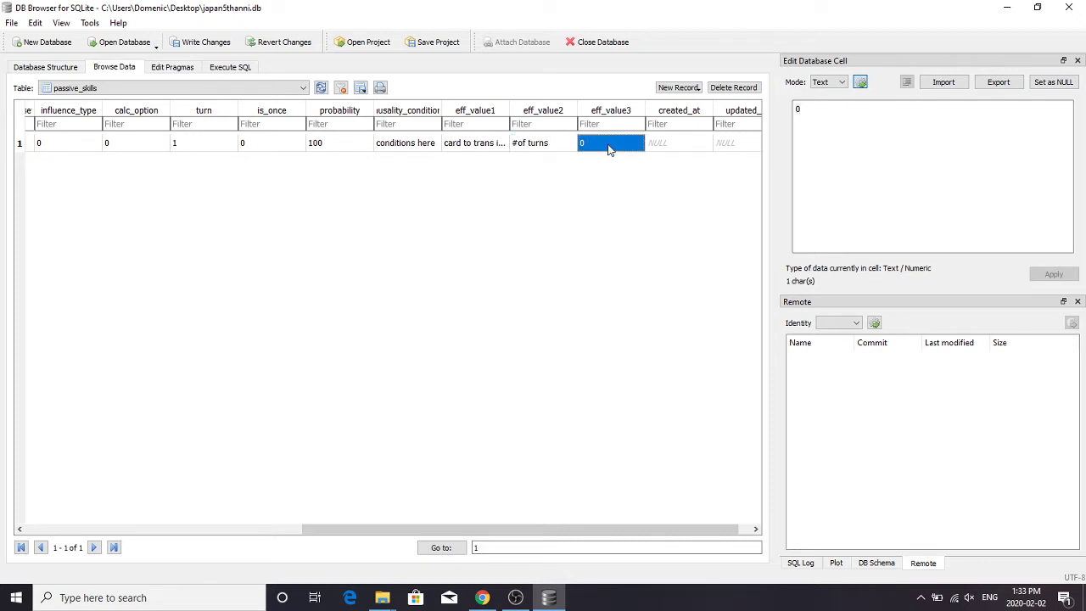
{"action": "type", "text": "battle param #"}
{"action": "key", "text": "Return"}
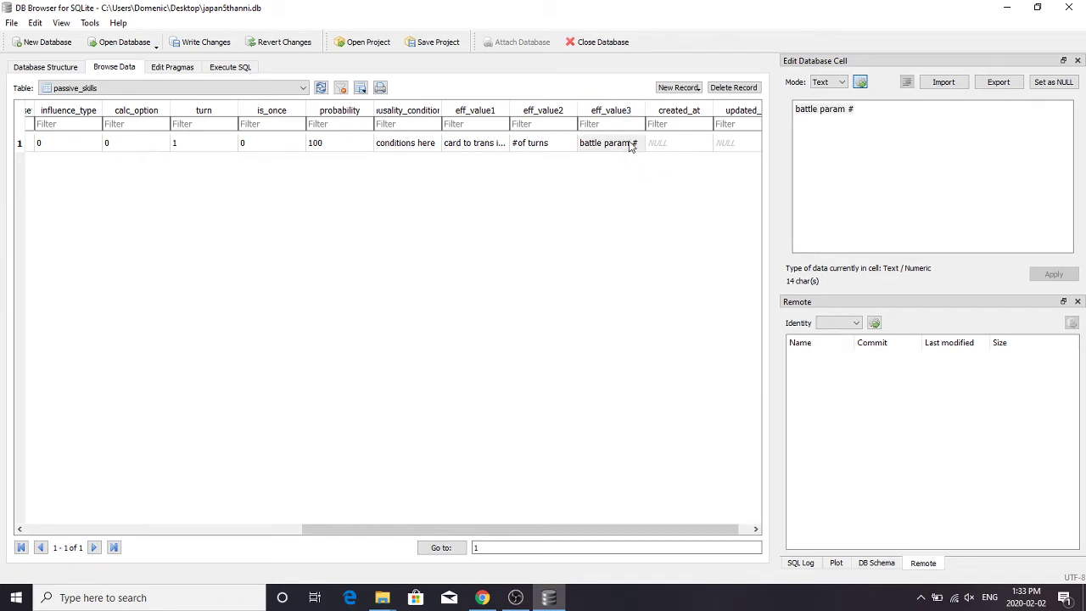
Set the record's eff_value3 to 12345 and browse the data of the battle_params table
{"action": "left_click", "coordinate": [606, 144]}
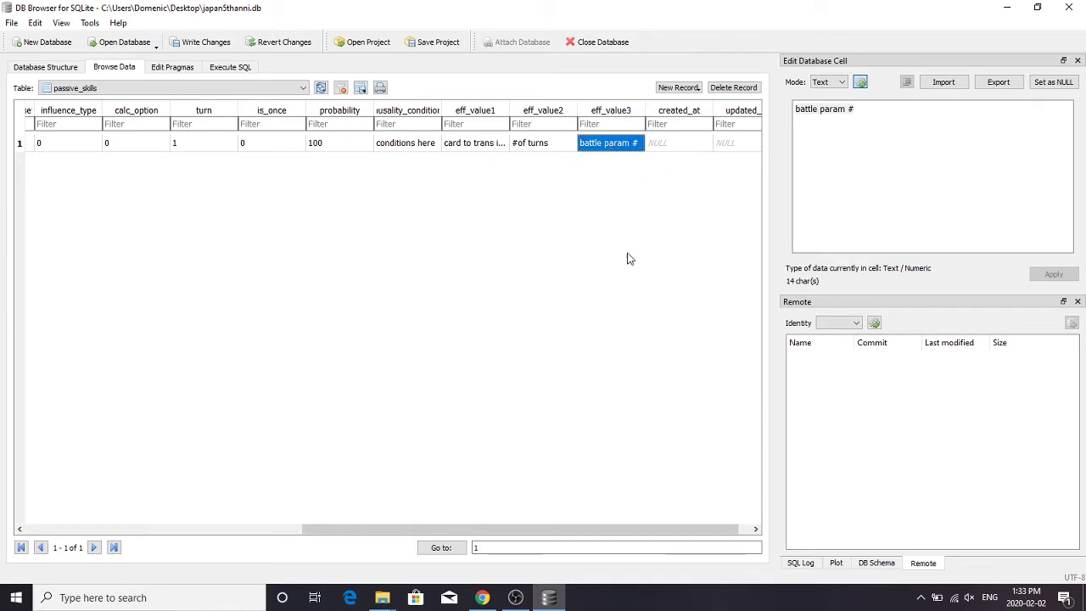
{"action": "type", "text": "12345"}
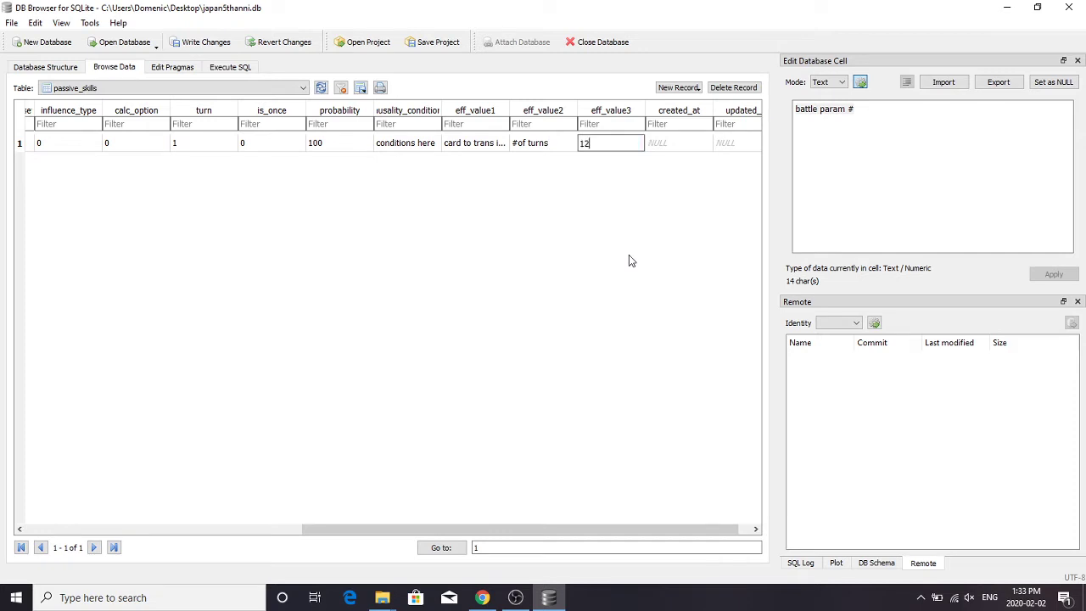
{"action": "left_click", "coordinate": [601, 217]}
{"action": "left_click", "coordinate": [608, 148]}
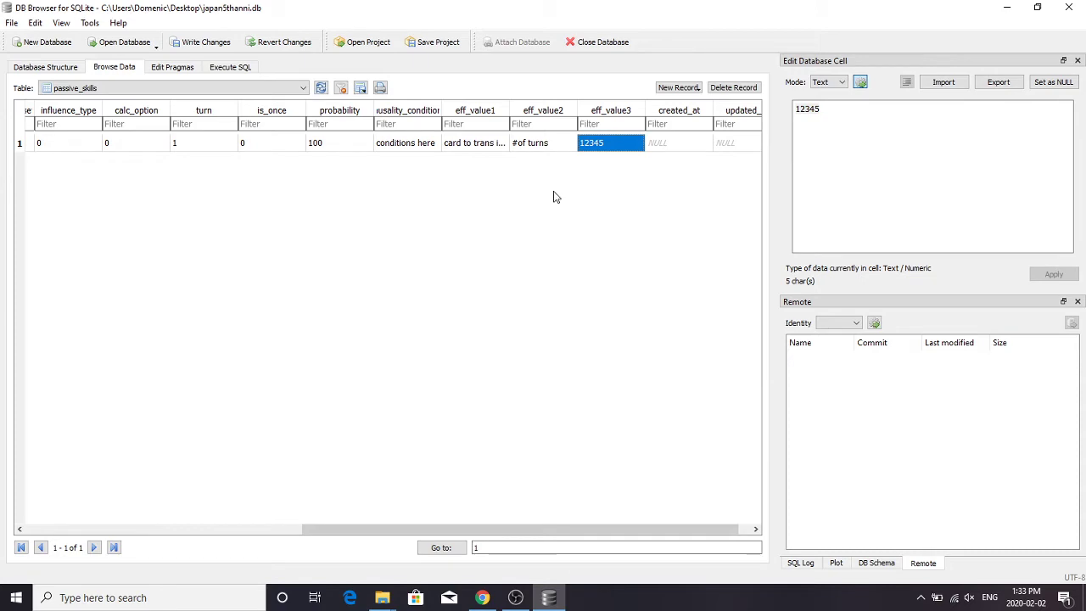
{"action": "left_click", "coordinate": [233, 88]}
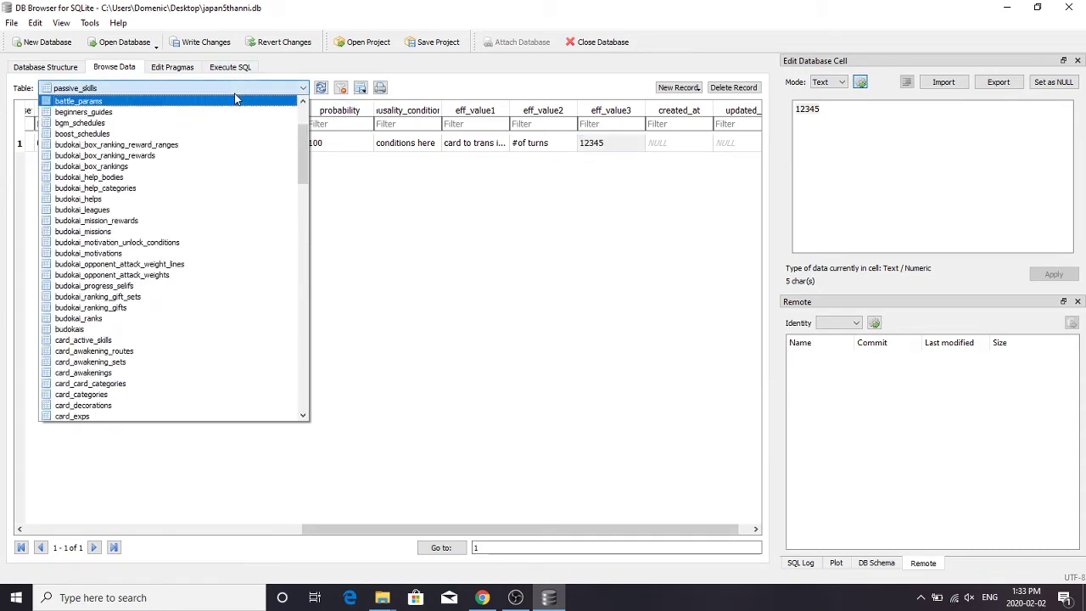
{"action": "left_click", "coordinate": [155, 102]}
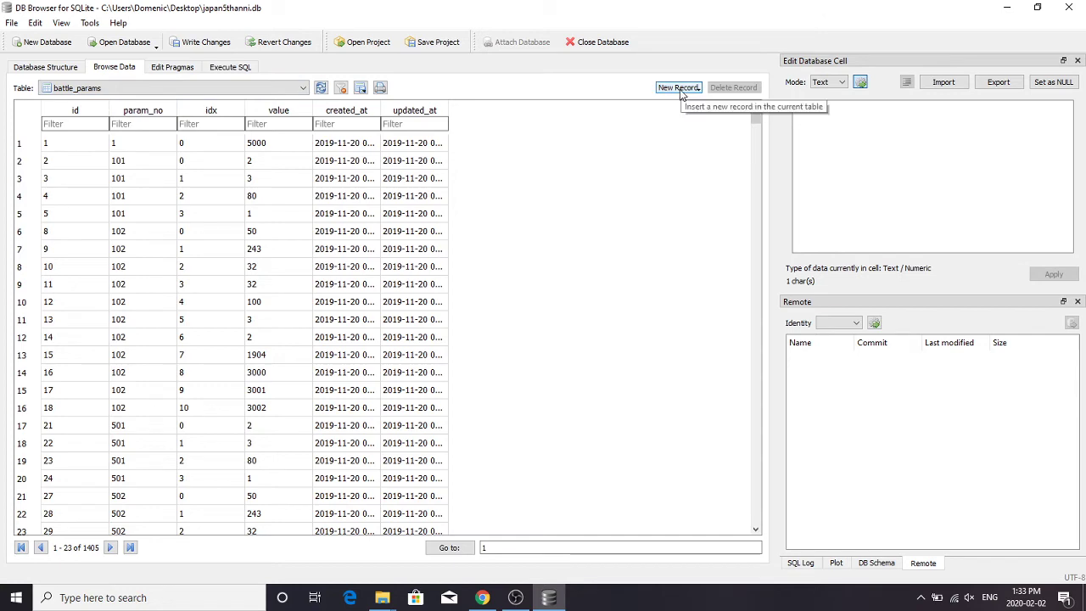
Switch to Chrome, open the Battle Params Table page in the unidokkan.com wiki and examine the Efficacy Type 103 - Transformation section
{"action": "left_click", "coordinate": [480, 597]}
{"action": "left_click", "coordinate": [640, 11]}
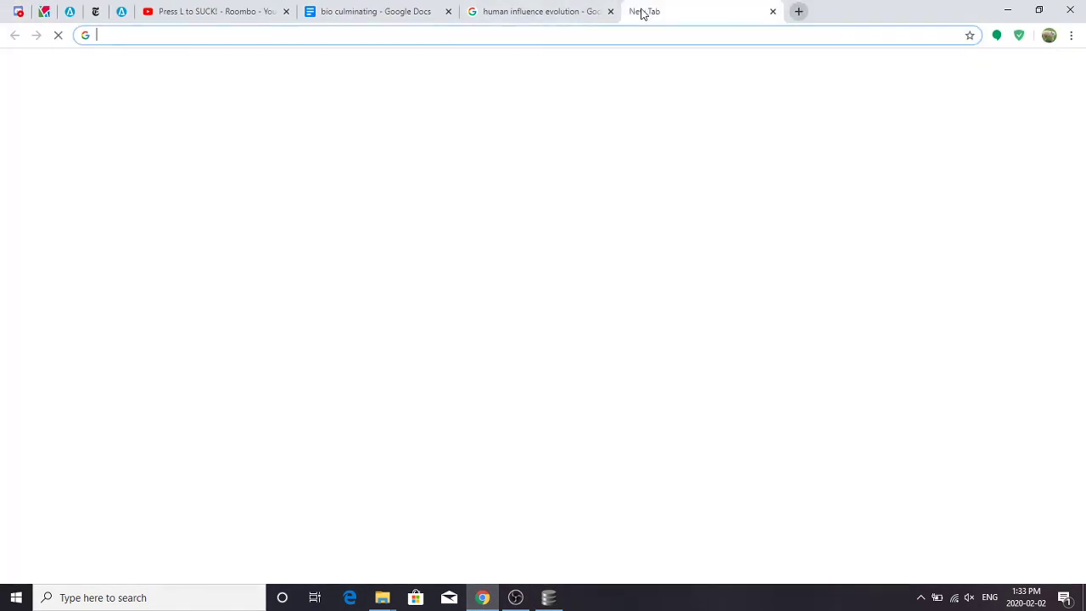
{"action": "type", "text": "unidokkan.com"}
{"action": "key", "text": "Return"}
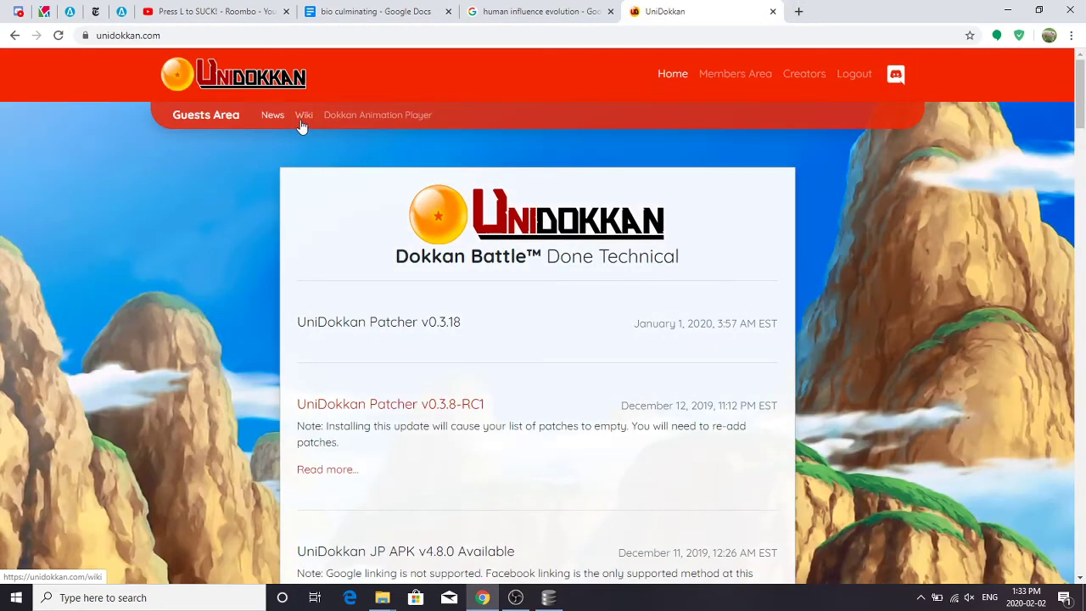
{"action": "left_click", "coordinate": [303, 123]}
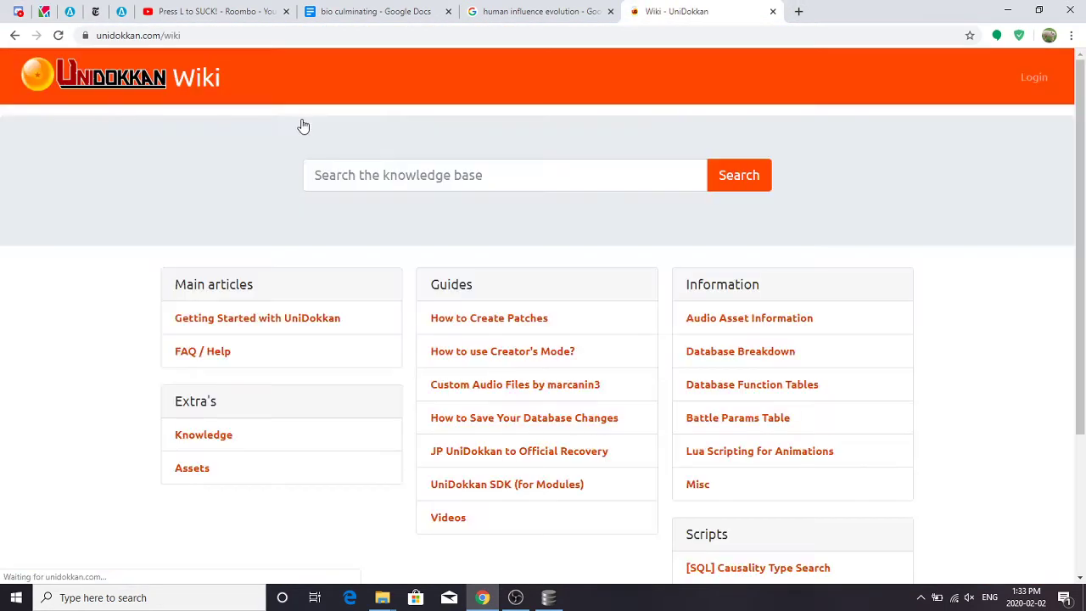
{"action": "left_click", "coordinate": [732, 419]}
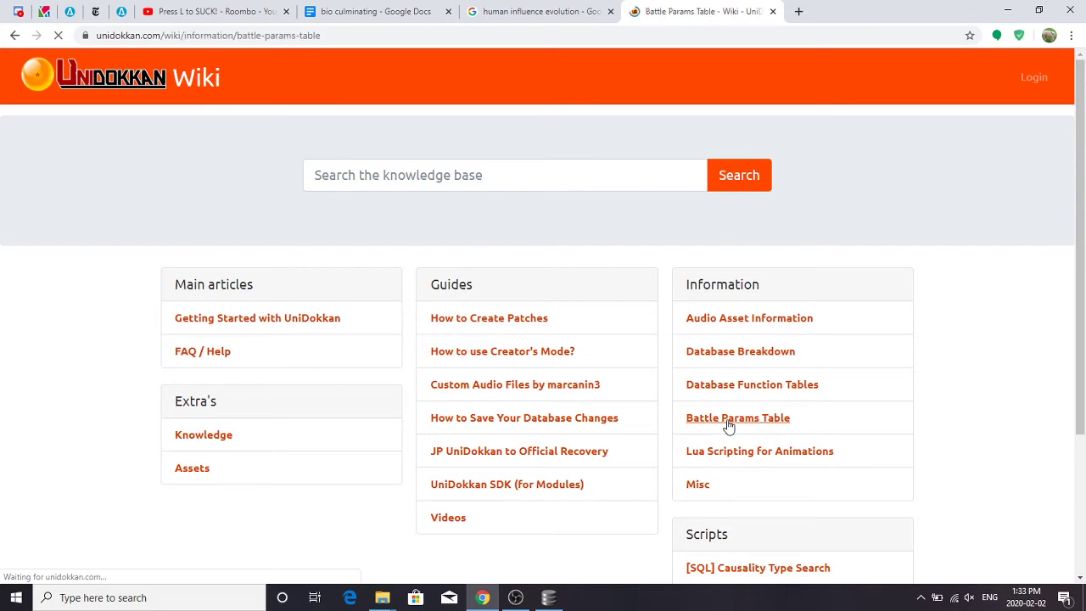
{"action": "scroll", "coordinate": [728, 427], "scroll_direction": "down", "scroll_amount": 2}
{"action": "scroll", "coordinate": [728, 427], "scroll_direction": "down", "scroll_amount": 2}
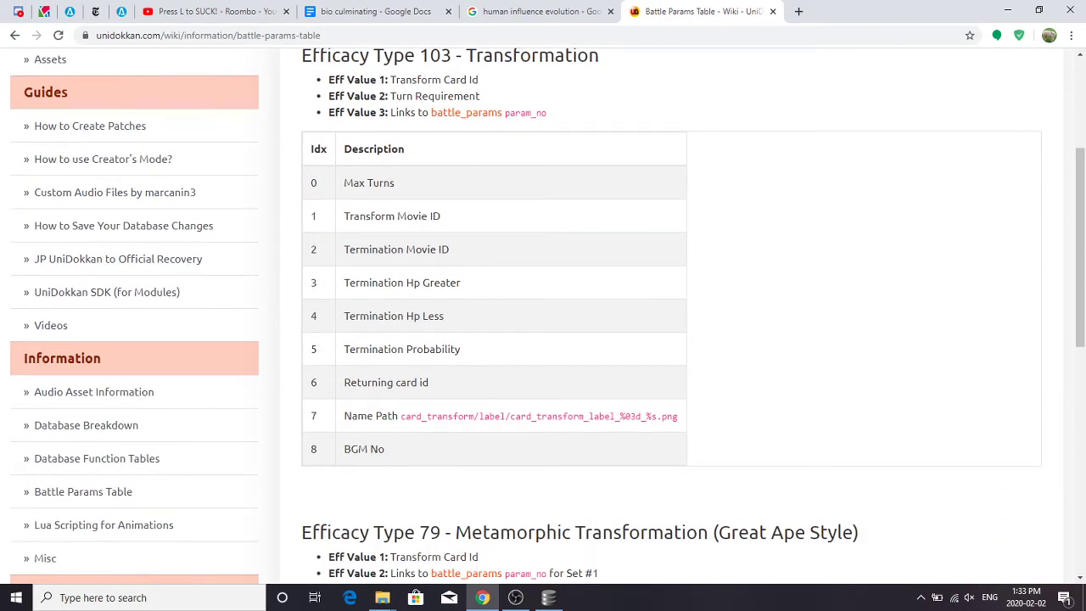
{"action": "left_click", "coordinate": [547, 600]}
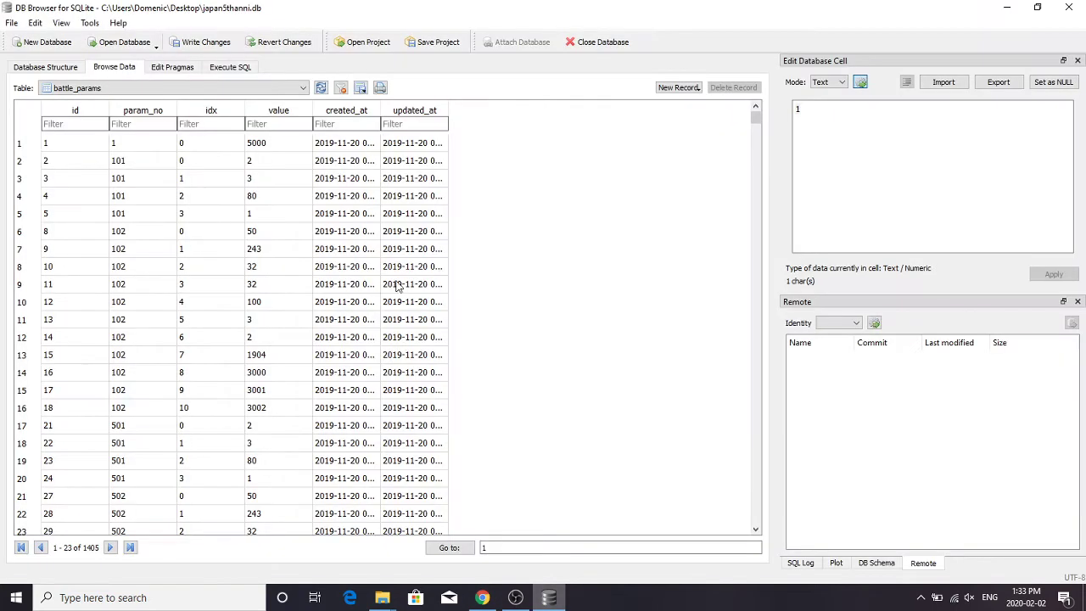
{"action": "left_click", "coordinate": [482, 597]}
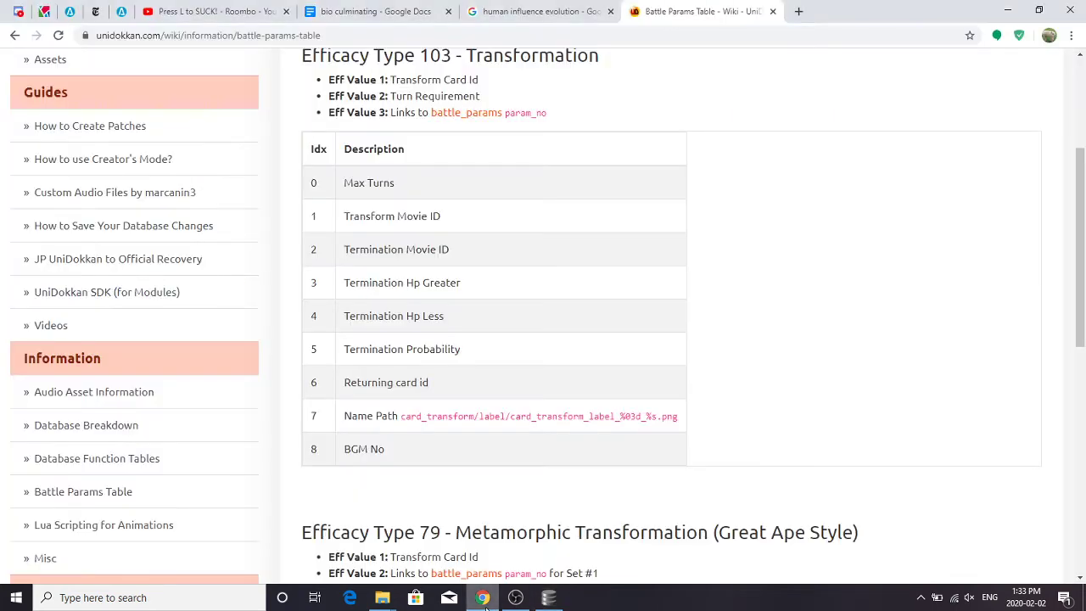
Return to DB Browser for SQLite and add eight new records to the battle_params table
{"action": "left_click", "coordinate": [482, 597]}
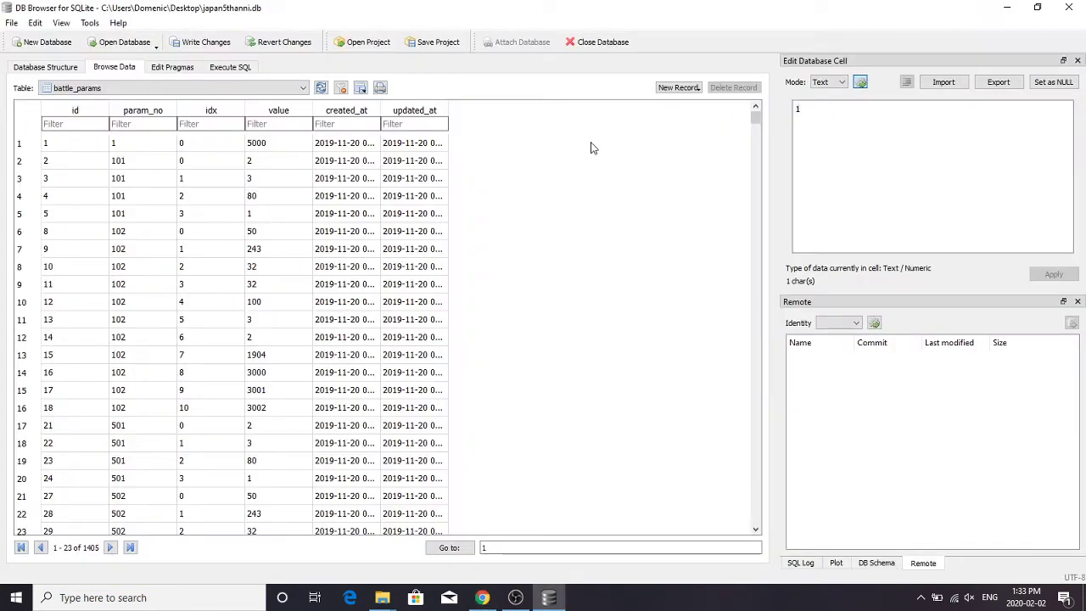
{"action": "left_click", "coordinate": [676, 89]}
{"action": "left_click", "coordinate": [676, 89]}
{"action": "left_click", "coordinate": [675, 89]}
{"action": "left_click", "coordinate": [675, 89]}
{"action": "left_click", "coordinate": [675, 88]}
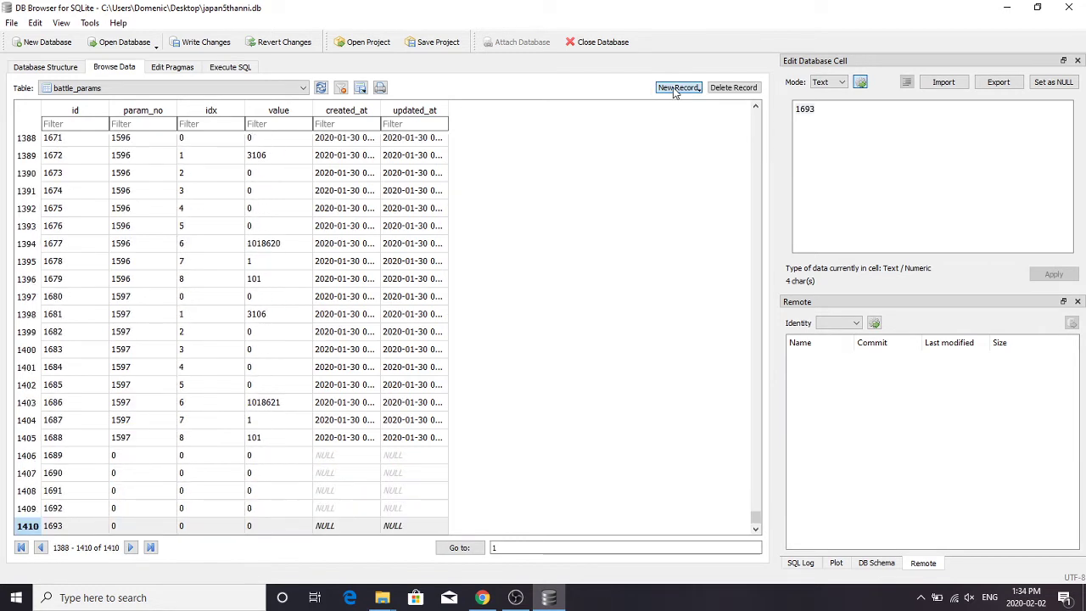
{"action": "left_click", "coordinate": [676, 89]}
{"action": "left_click", "coordinate": [676, 89]}
{"action": "left_click", "coordinate": [676, 88]}
Set param_no to 12345 in all eight new records and filter the table by that number
{"action": "left_click", "coordinate": [140, 406]}
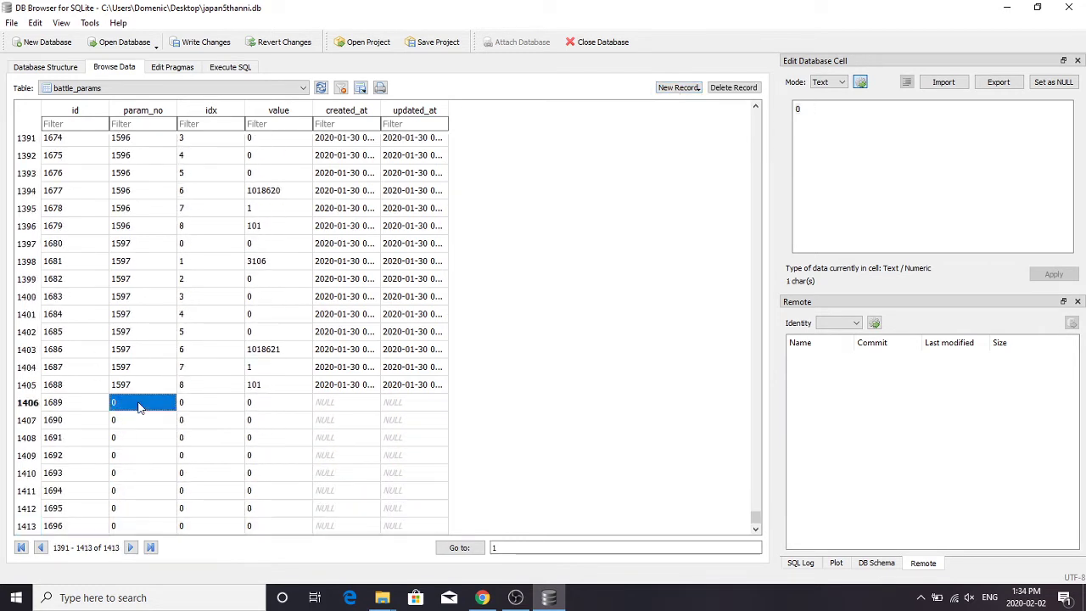
{"action": "type", "text": "12345"}
{"action": "key", "text": "Down"}
{"action": "type", "text": "12345"}
{"action": "key", "text": "Down"}
{"action": "type", "text": "12345"}
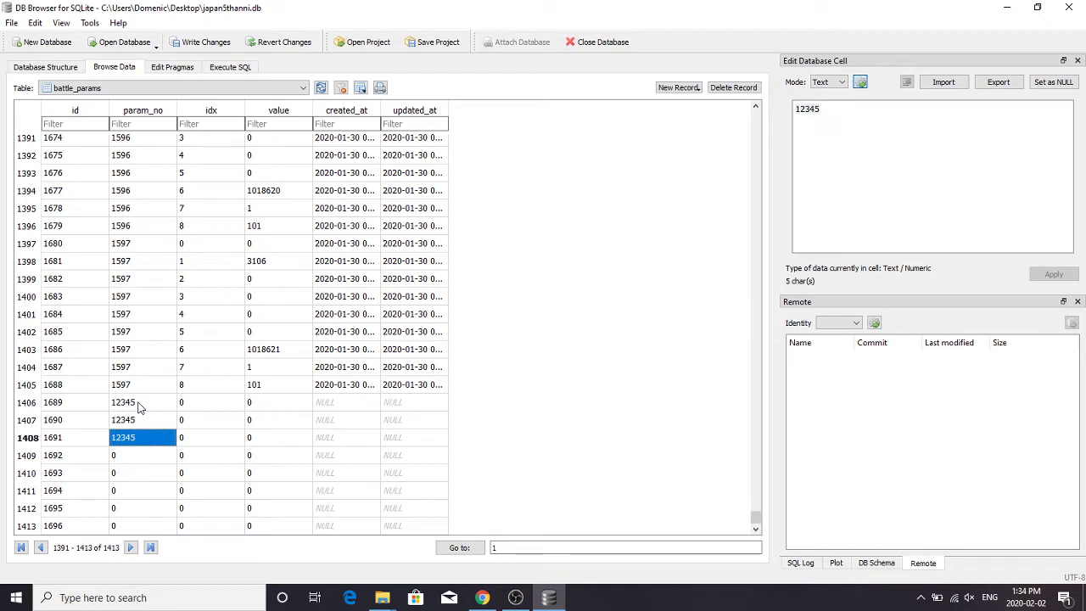
{"action": "key", "text": "Down"}
{"action": "key", "text": "ctrl+v"}
{"action": "key", "text": "Down"}
{"action": "key", "text": "ctrl+v"}
{"action": "key", "text": "Down"}
{"action": "type", "text": "12345"}
{"action": "key", "text": "Down"}
{"action": "type", "text": "12345"}
{"action": "key", "text": "Down"}
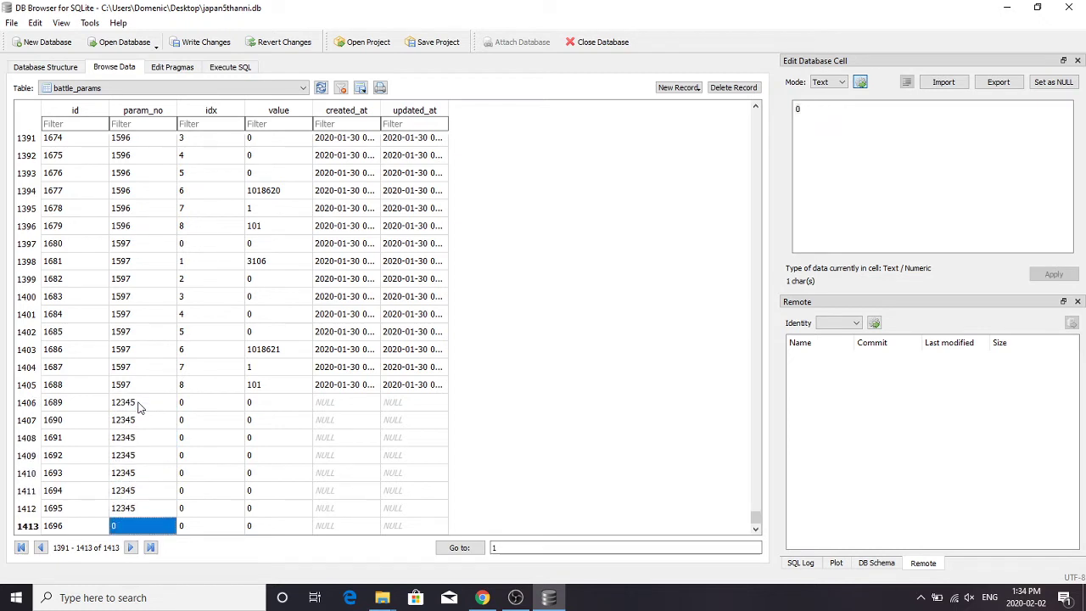
{"action": "type", "text": "12345"}
{"action": "left_click", "coordinate": [146, 124]}
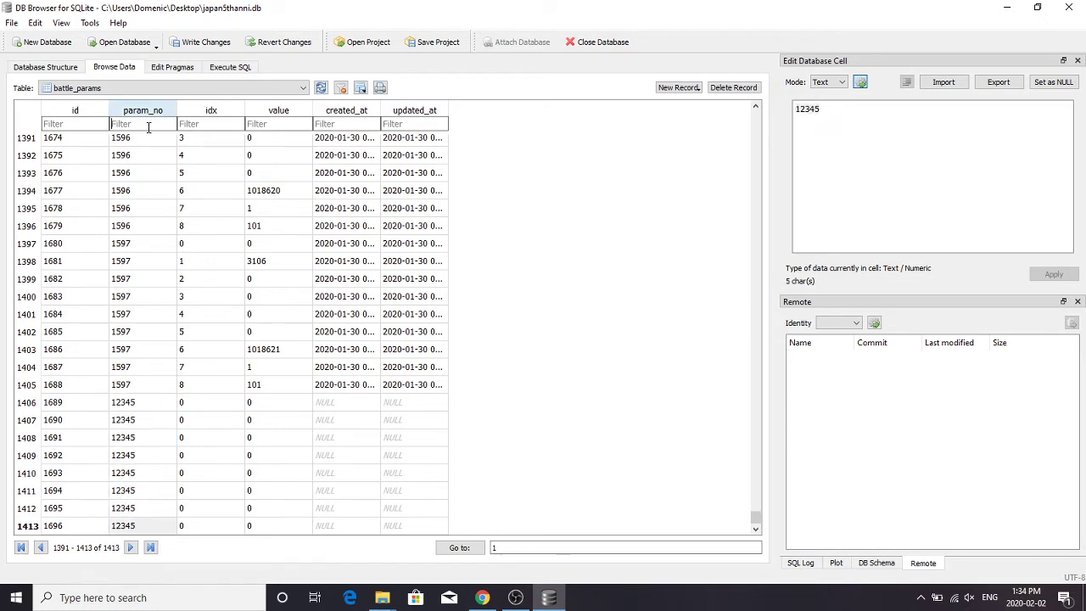
{"action": "type", "text": "12345"}
Number the idx values of the filtered records 1 through 7 in order, starting from the second record
{"action": "left_click", "coordinate": [194, 143]}
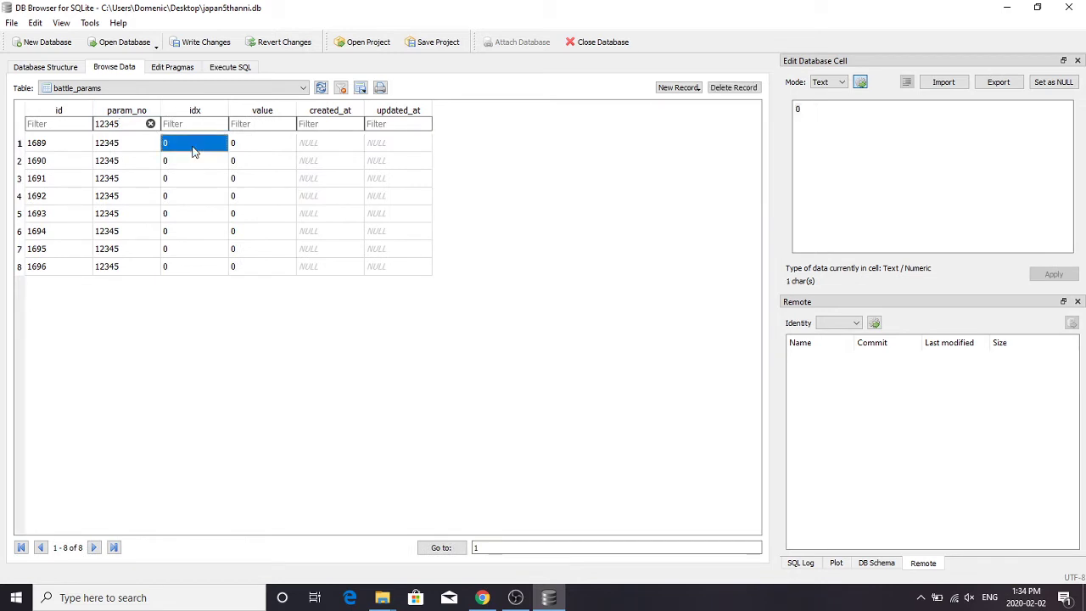
{"action": "key", "text": "Down"}
{"action": "type", "text": "1"}
{"action": "key", "text": "Down"}
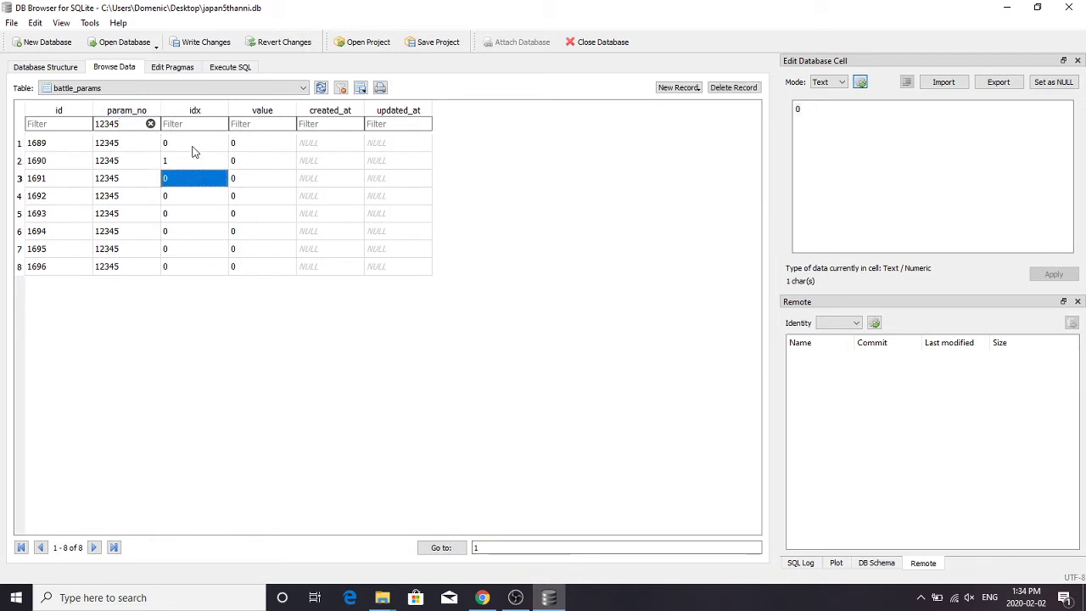
{"action": "type", "text": "2"}
{"action": "key", "text": "Down"}
{"action": "type", "text": "3"}
{"action": "key", "text": "Down"}
{"action": "type", "text": "4"}
{"action": "key", "text": "Down"}
{"action": "type", "text": "5"}
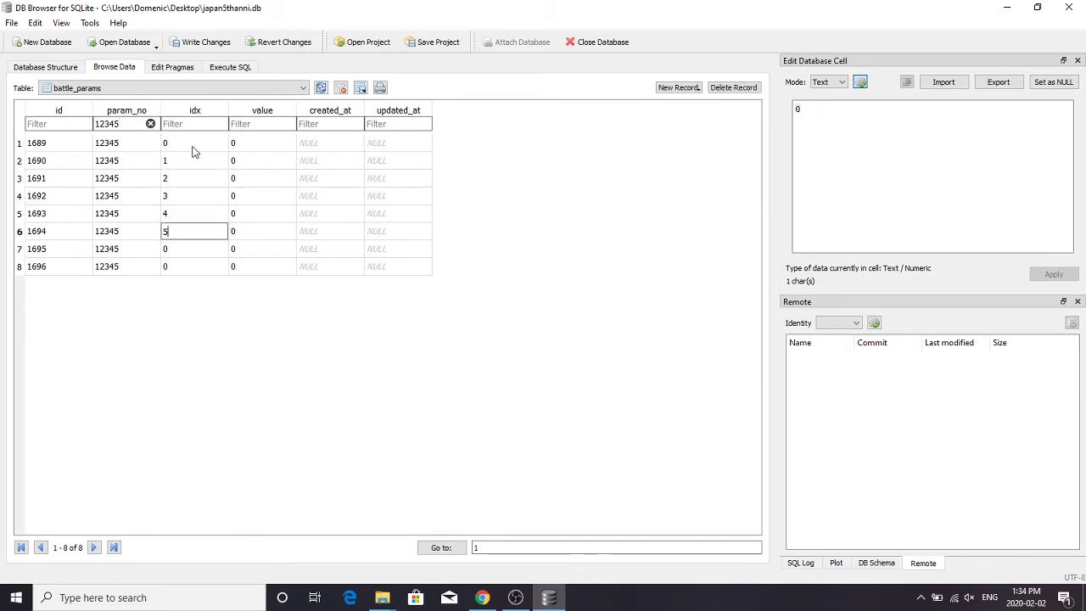
{"action": "key", "text": "Down"}
{"action": "type", "text": "6"}
{"action": "key", "text": "Down"}
{"action": "type", "text": "7"}
{"action": "key", "text": "Down"}
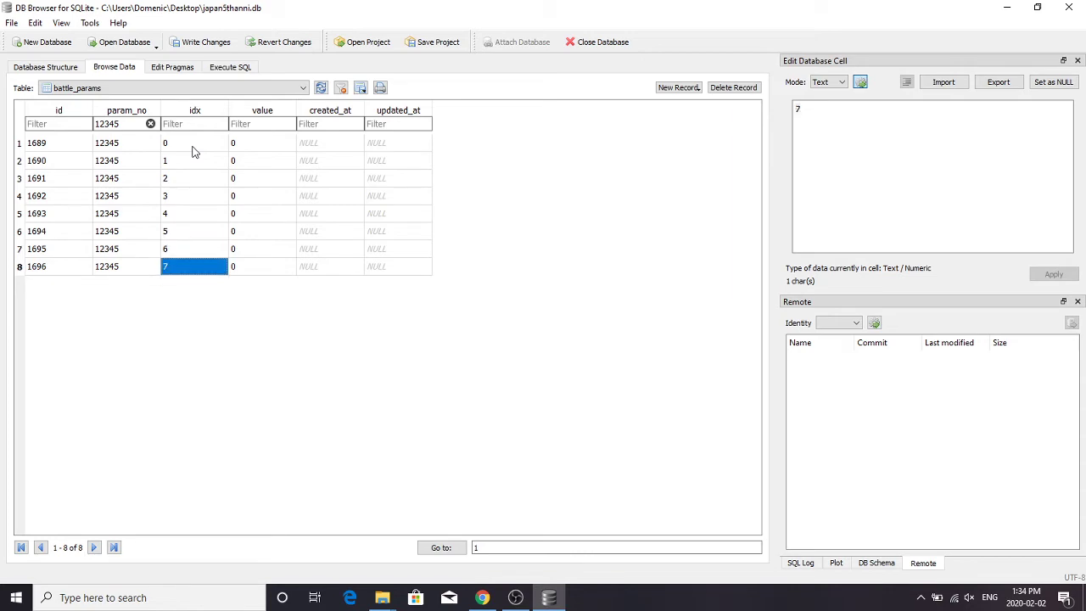
Select the idx 0 record's value, check the idx descriptions on the wiki page in Chrome and return to DB Browser for SQLite
{"action": "left_click", "coordinate": [246, 150]}
{"action": "left_click", "coordinate": [482, 597]}
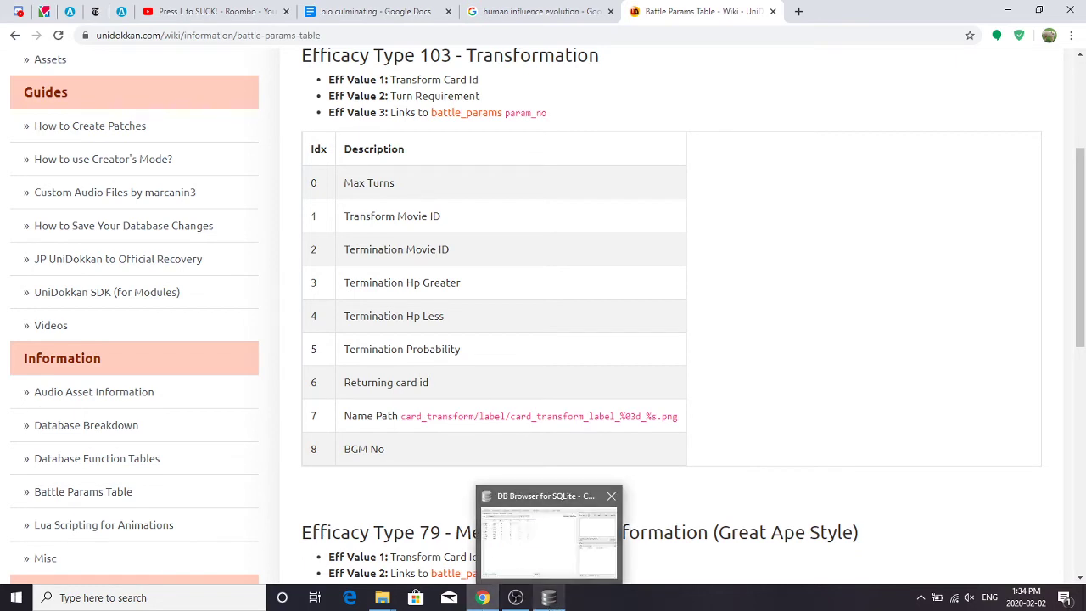
{"action": "left_click", "coordinate": [548, 597]}
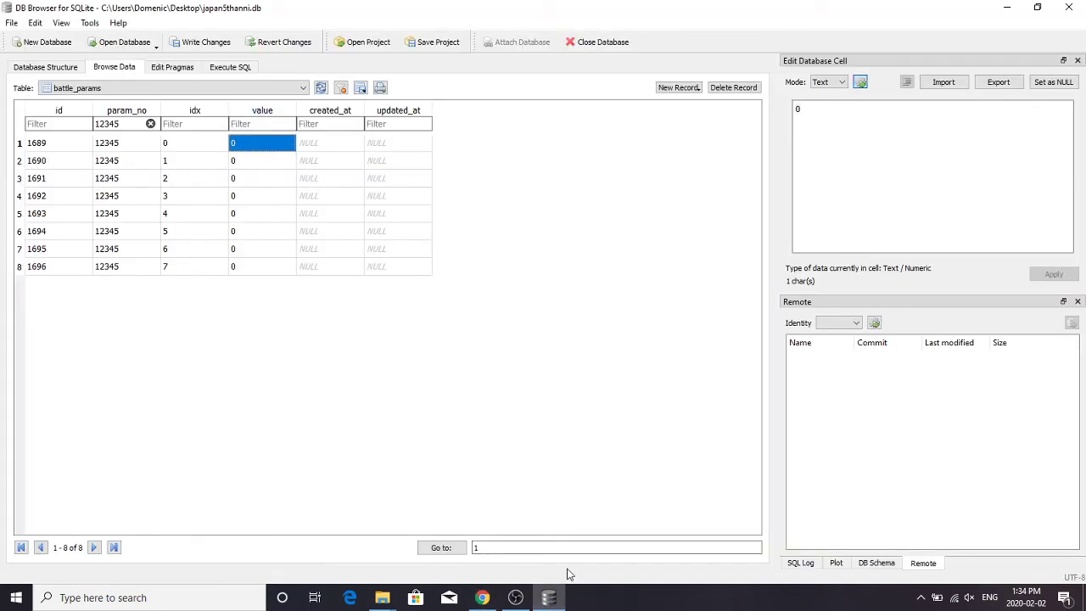
Set the value of the idx 1 record in battle_params to 12345, after consulting the wiki page in Chrome
{"action": "left_click", "coordinate": [482, 598]}
{"action": "left_click", "coordinate": [244, 166]}
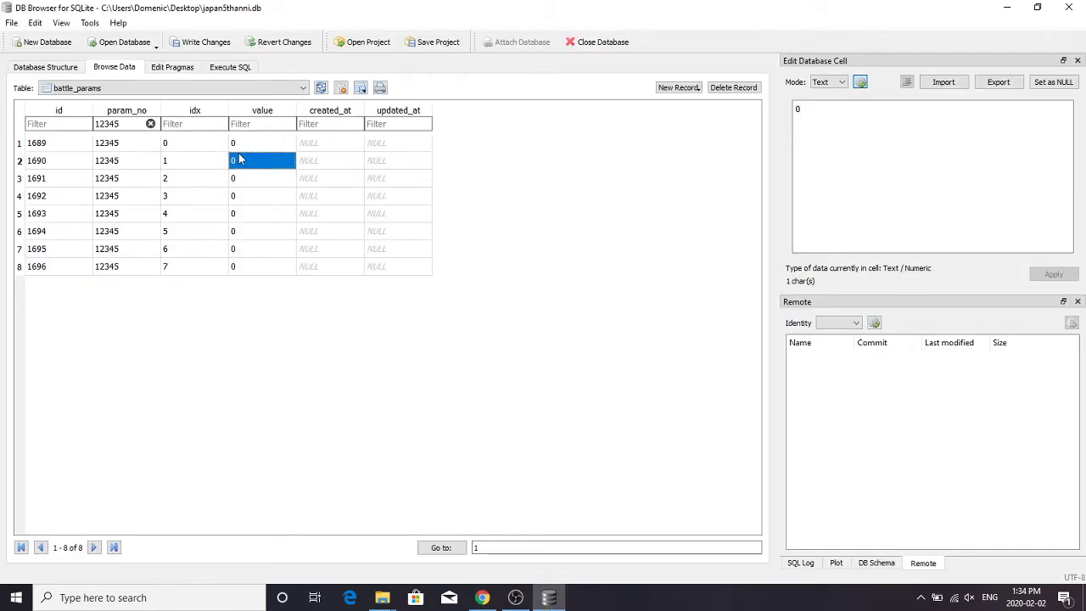
{"action": "type", "text": "12345"}
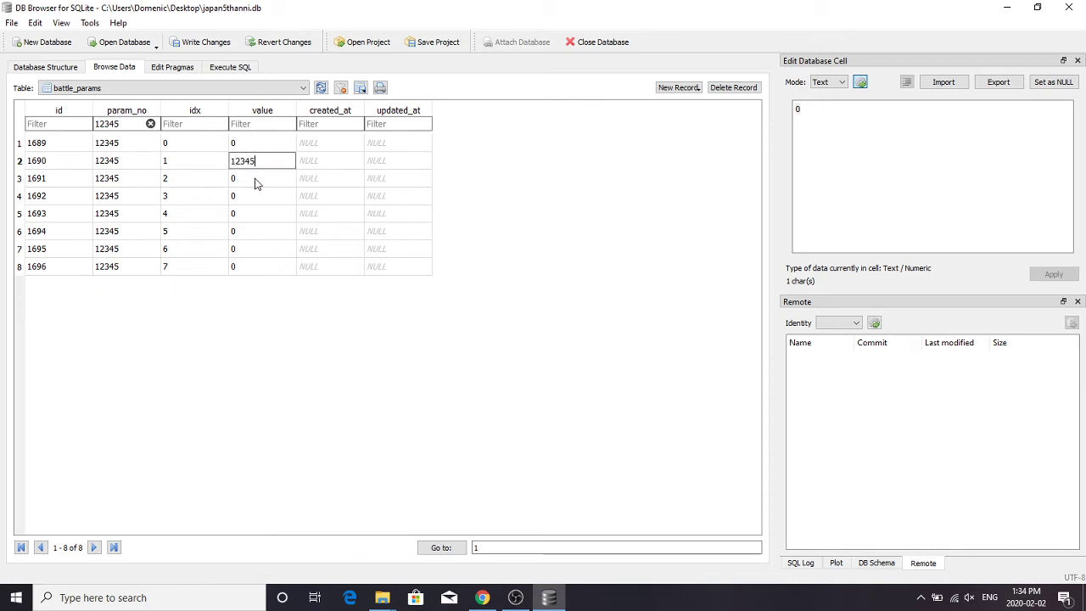
{"action": "left_click", "coordinate": [257, 186]}
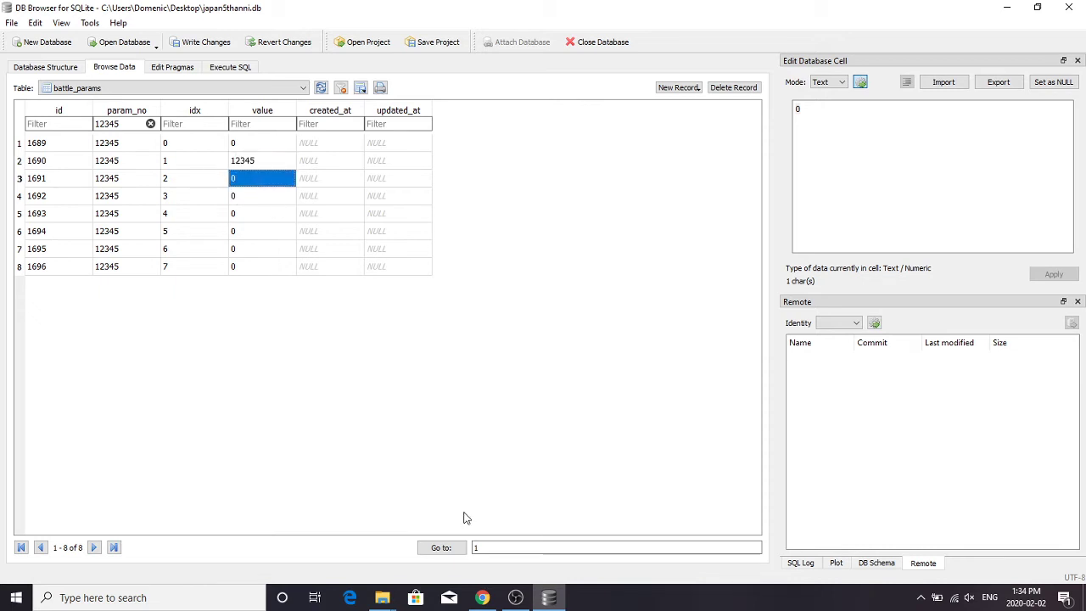
Check the idx descriptions on the wiki page in Chrome and set the idx 5 record's value to "the cards id" in DB Browser for SQLite
{"action": "left_click", "coordinate": [482, 597]}
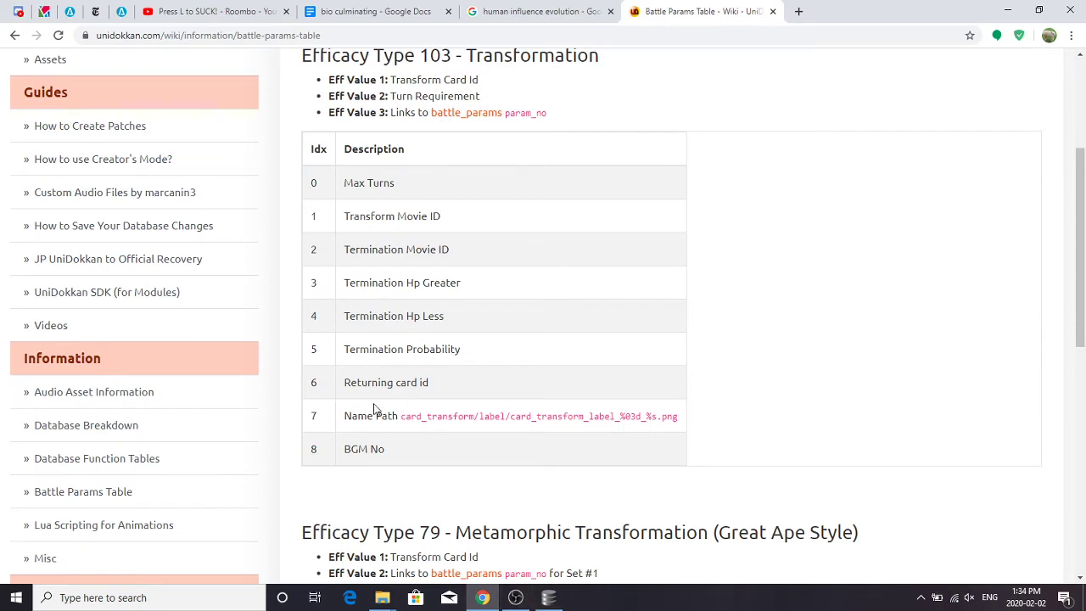
{"action": "left_click", "coordinate": [550, 598]}
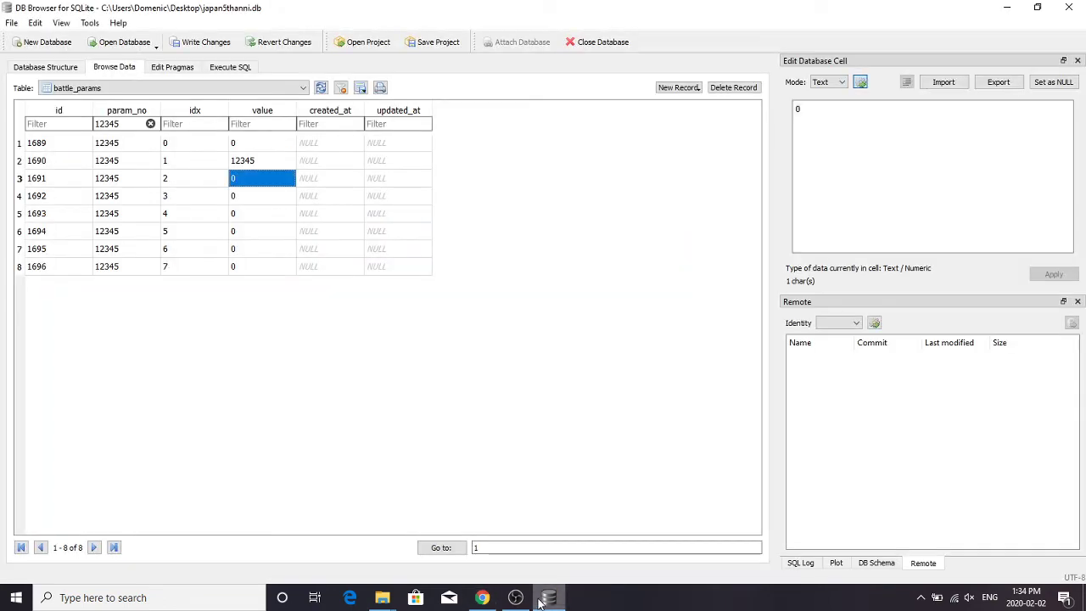
{"action": "left_click", "coordinate": [250, 250]}
{"action": "left_click", "coordinate": [482, 598]}
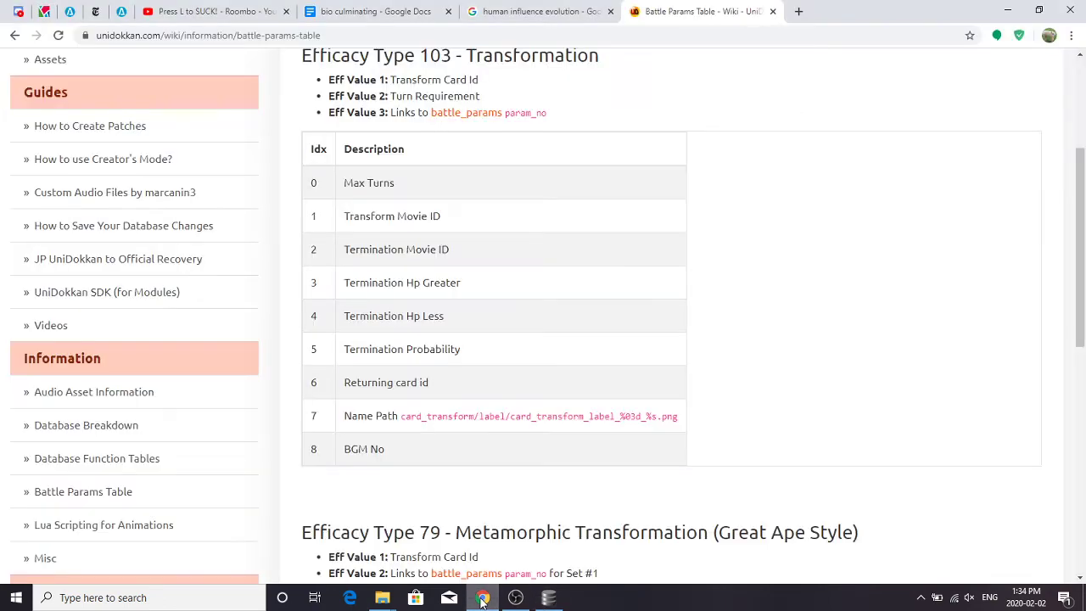
{"action": "left_click", "coordinate": [482, 598]}
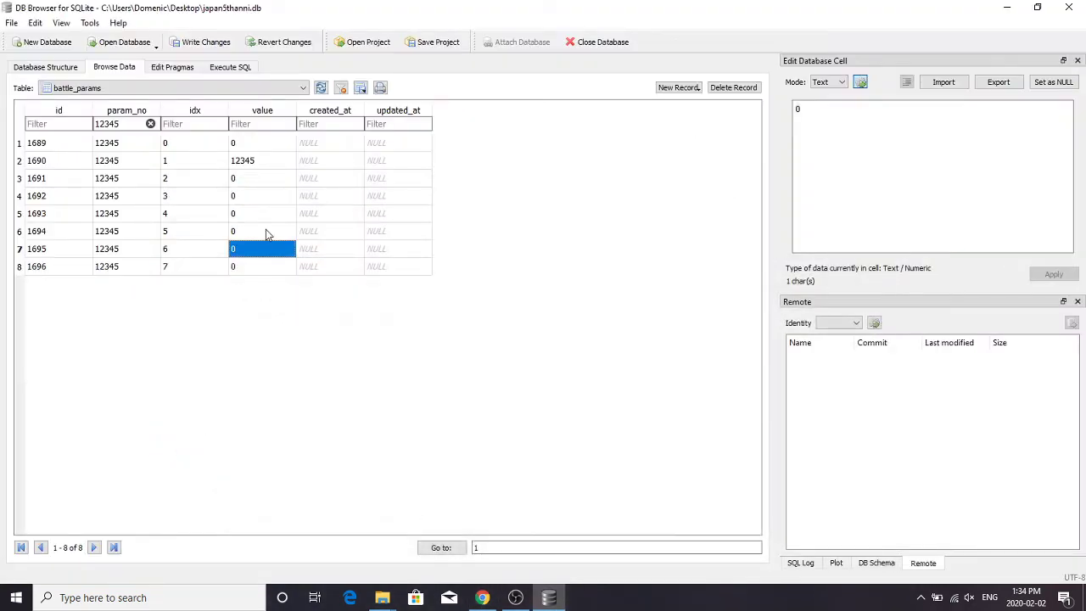
{"action": "left_click", "coordinate": [248, 237]}
{"action": "type", "text": "1"}
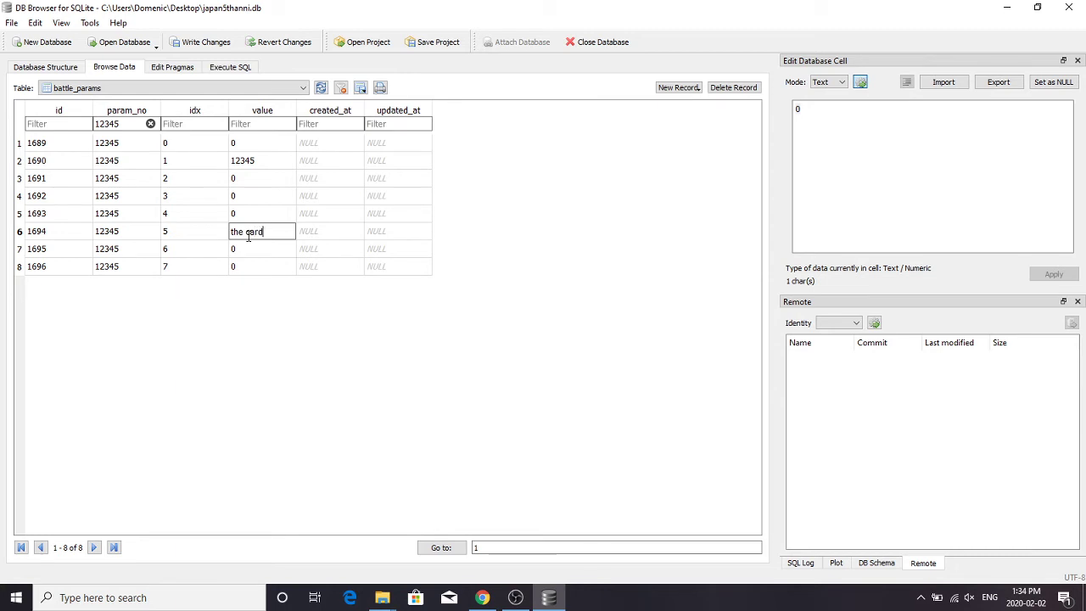
{"action": "type", "text": "he cards id"}
{"action": "left_click", "coordinate": [259, 248]}
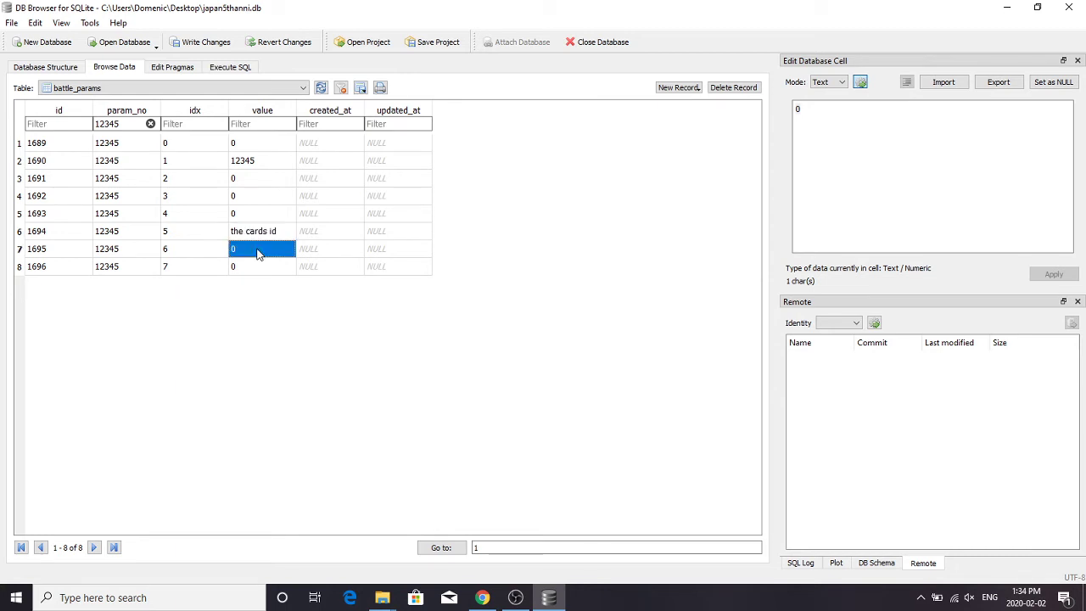
Recheck the wiki's idx list in Chrome and set the idx 7 record's value to "the bgm id" in DB Browser for SQLite
{"action": "left_click", "coordinate": [487, 599]}
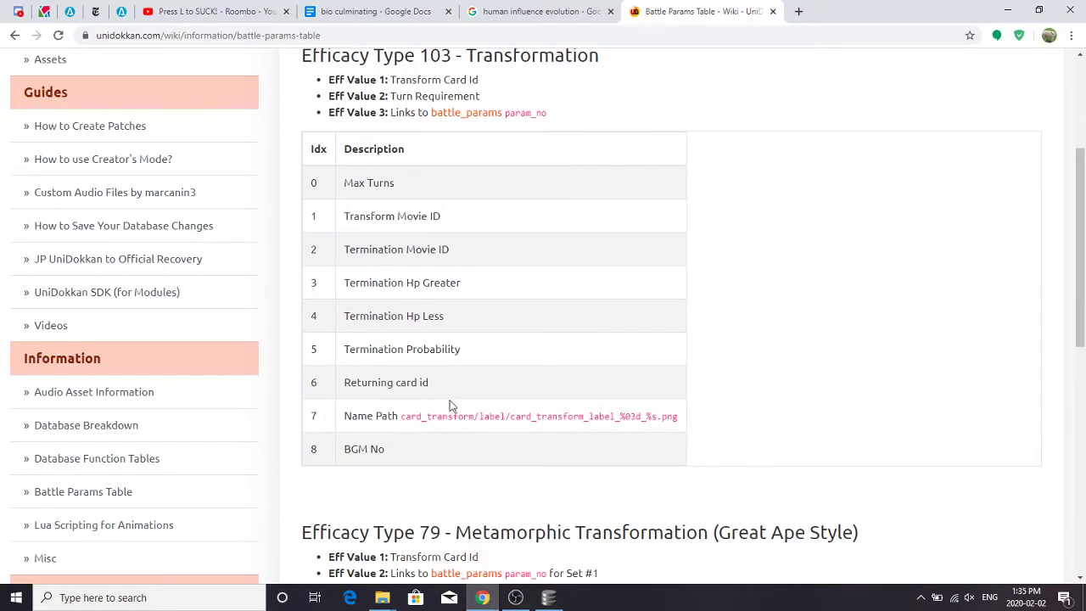
{"action": "left_click", "coordinate": [543, 602]}
{"action": "left_click", "coordinate": [252, 271]}
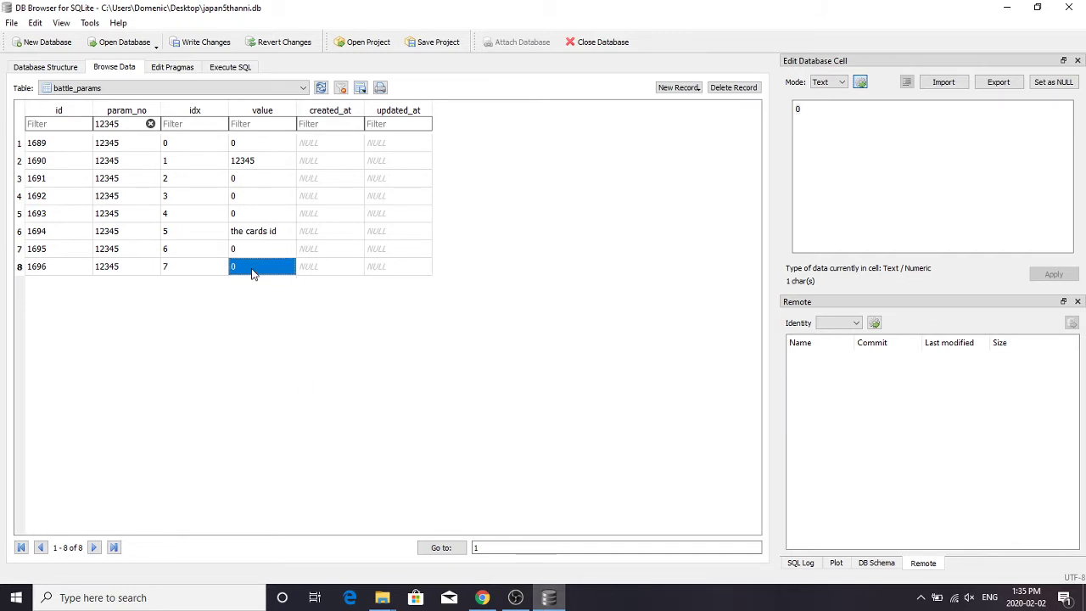
{"action": "type", "text": "the bgm id"}
{"action": "key", "text": "Return"}
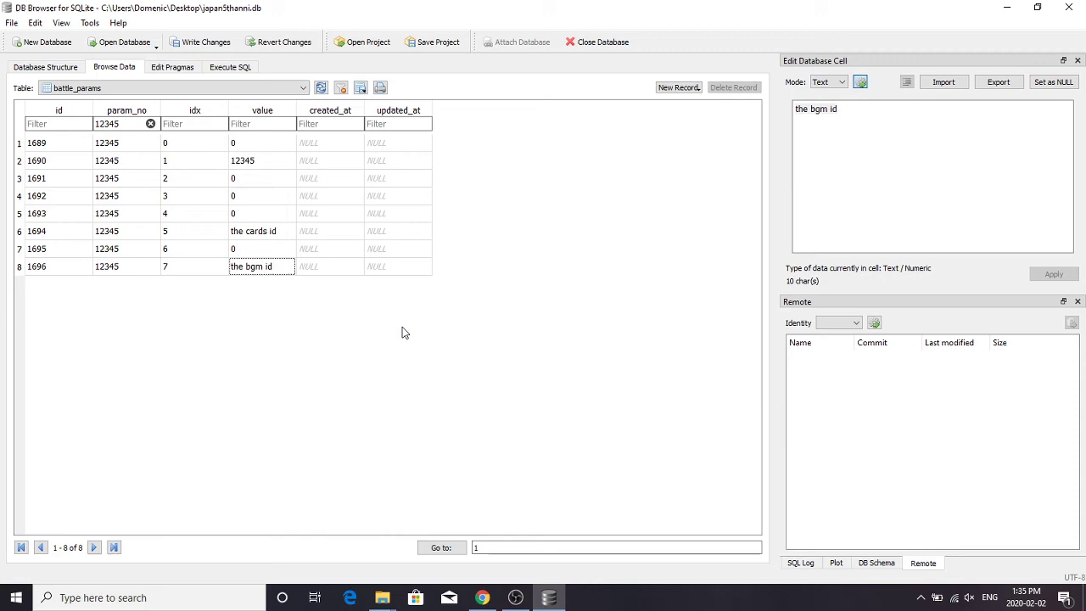
Switch from battle_params to the effect_packs table and add a new record to it
{"action": "left_click", "coordinate": [244, 161]}
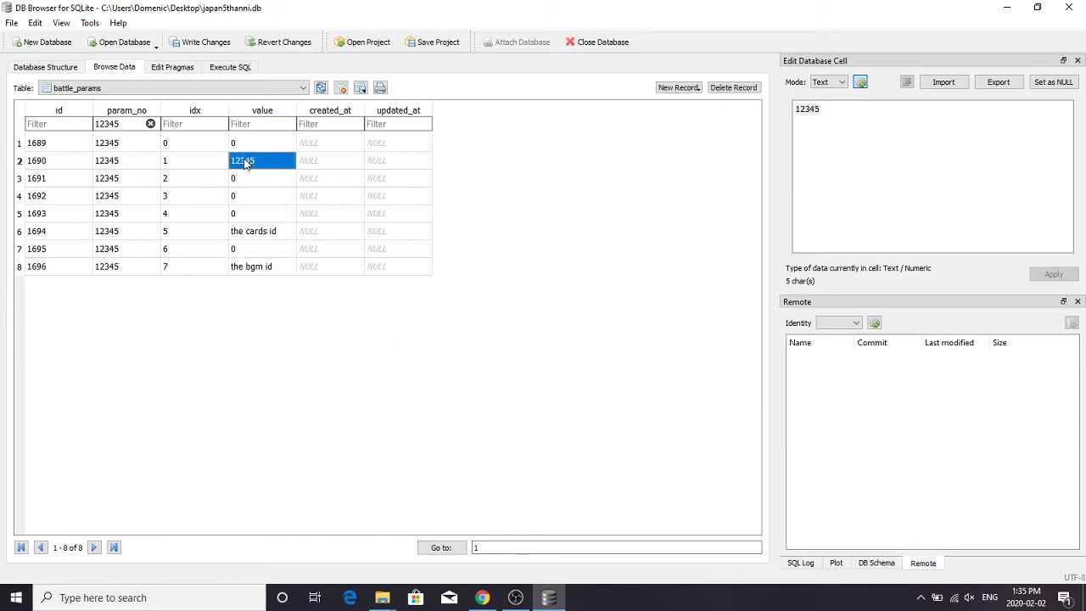
{"action": "left_click", "coordinate": [136, 88]}
{"action": "scroll", "coordinate": [179, 347], "scroll_direction": "down", "scroll_amount": 6}
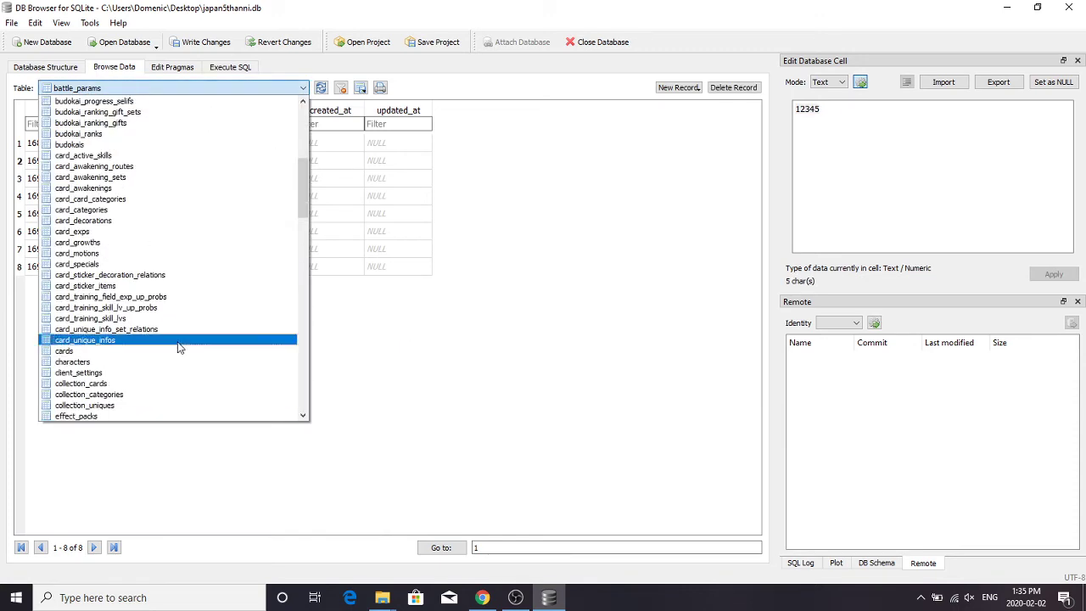
{"action": "left_click", "coordinate": [93, 415]}
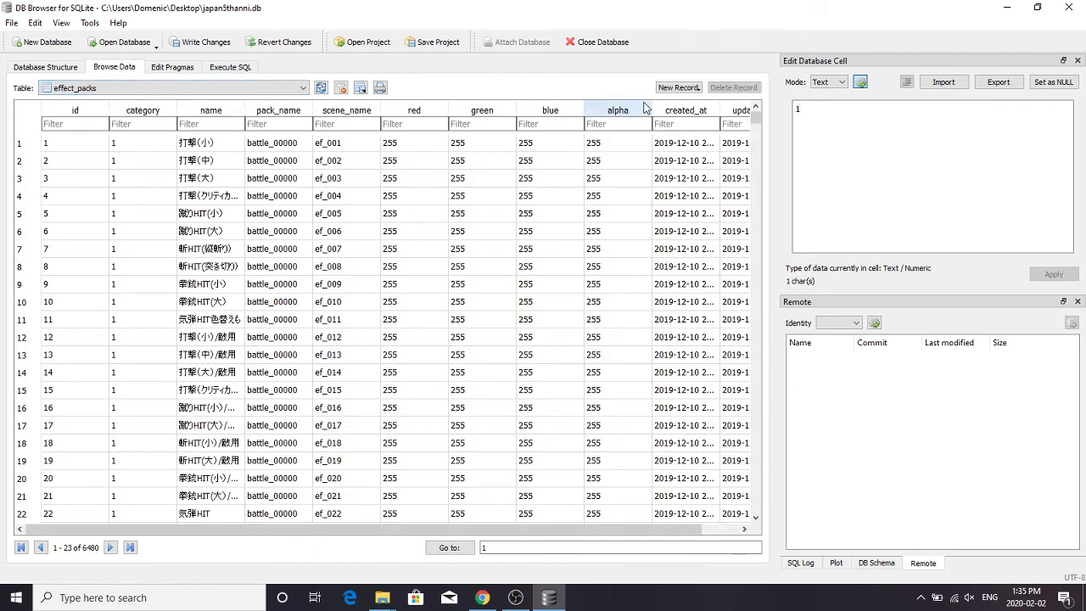
{"action": "left_click", "coordinate": [678, 87]}
Set the new effect_packs record's id to 12345, category to 1 and name to "name not matter"
{"action": "double_click", "coordinate": [61, 514]}
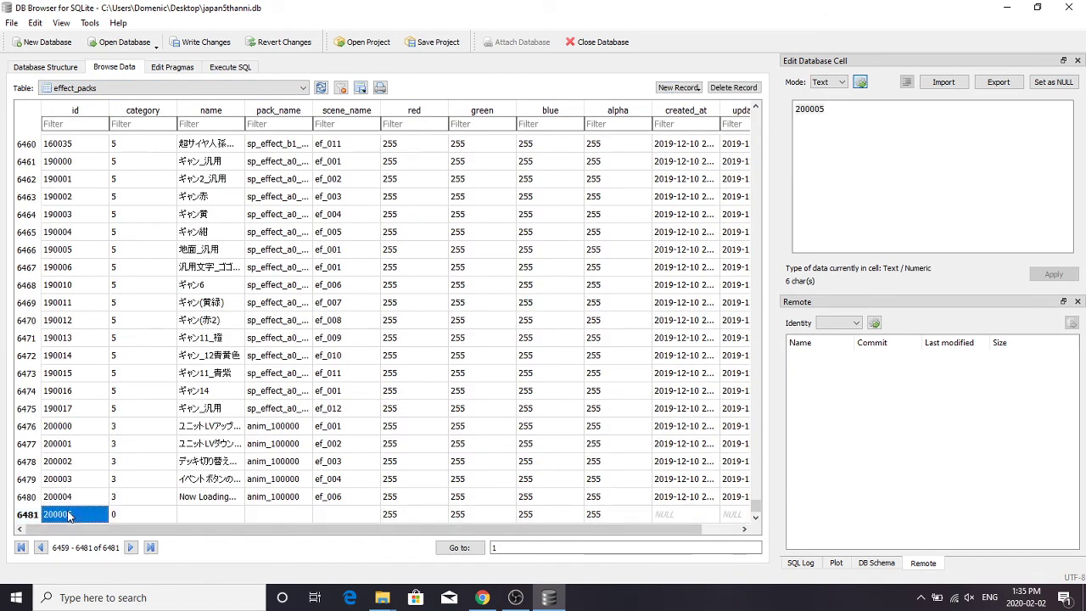
{"action": "type", "text": "12345"}
{"action": "left_click", "coordinate": [136, 514]}
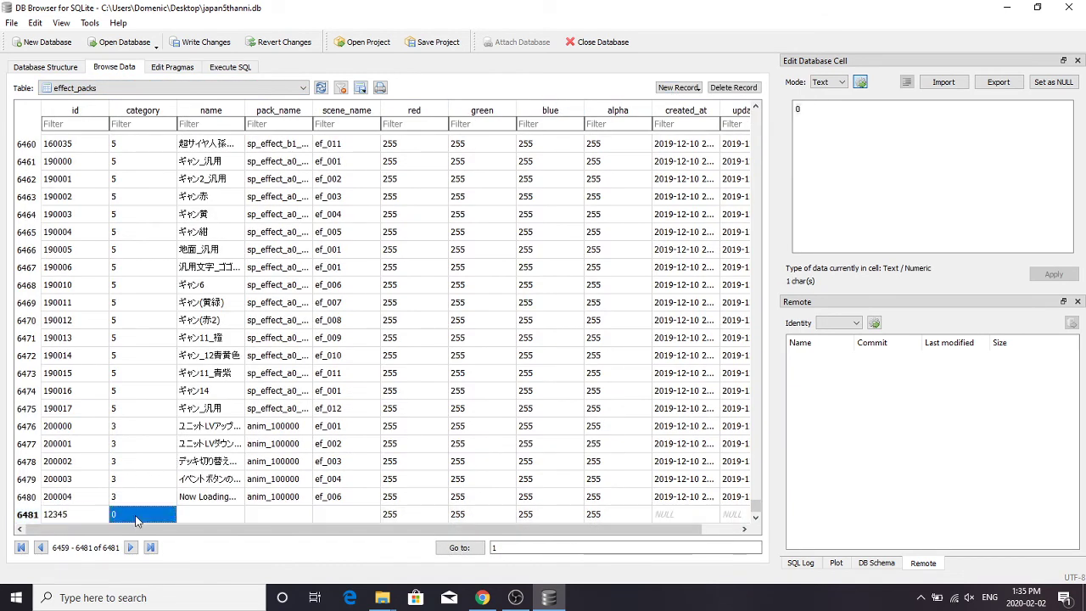
{"action": "type", "text": "1"}
{"action": "left_click", "coordinate": [213, 520]}
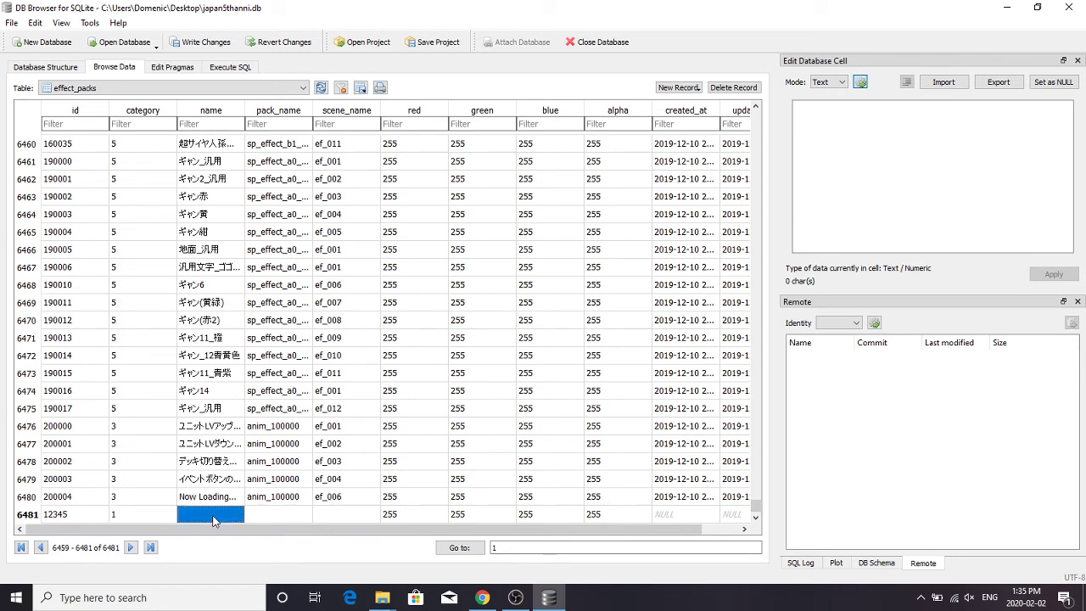
{"action": "type", "text": "ssg-ssb"}
{"action": "left_click_drag", "start_coordinate": [215, 515], "coordinate": [156, 525]}
{"action": "type", "text": "name not matter"}
Enter "battle" as the new record's pack_name and look up the asset folder and LWF file name in File Explorer
{"action": "left_click", "coordinate": [282, 521]}
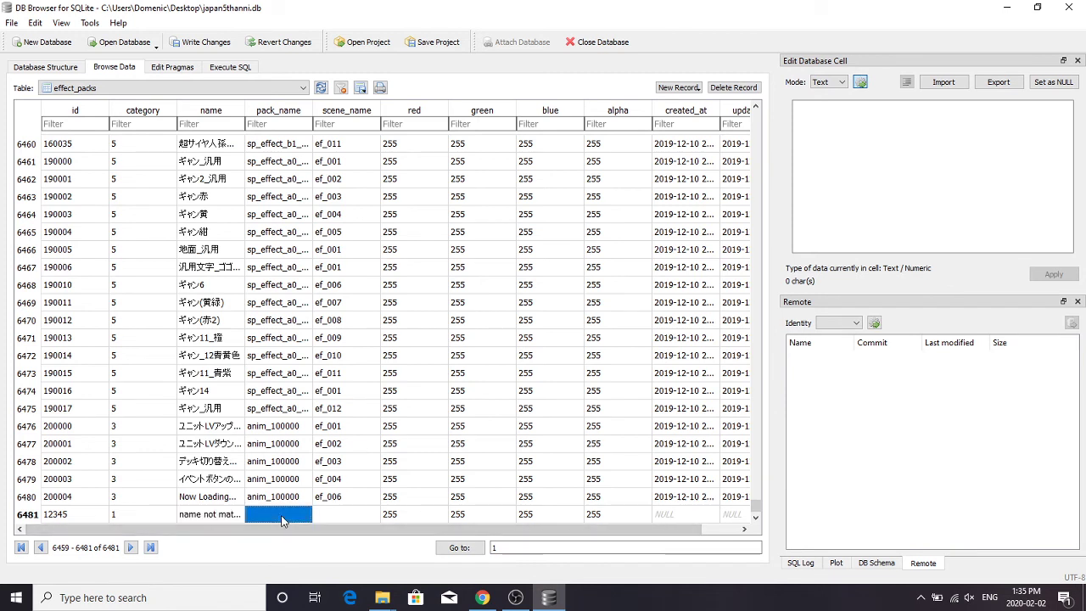
{"action": "type", "text": "battle"}
{"action": "mouse_move", "coordinate": [382, 597]}
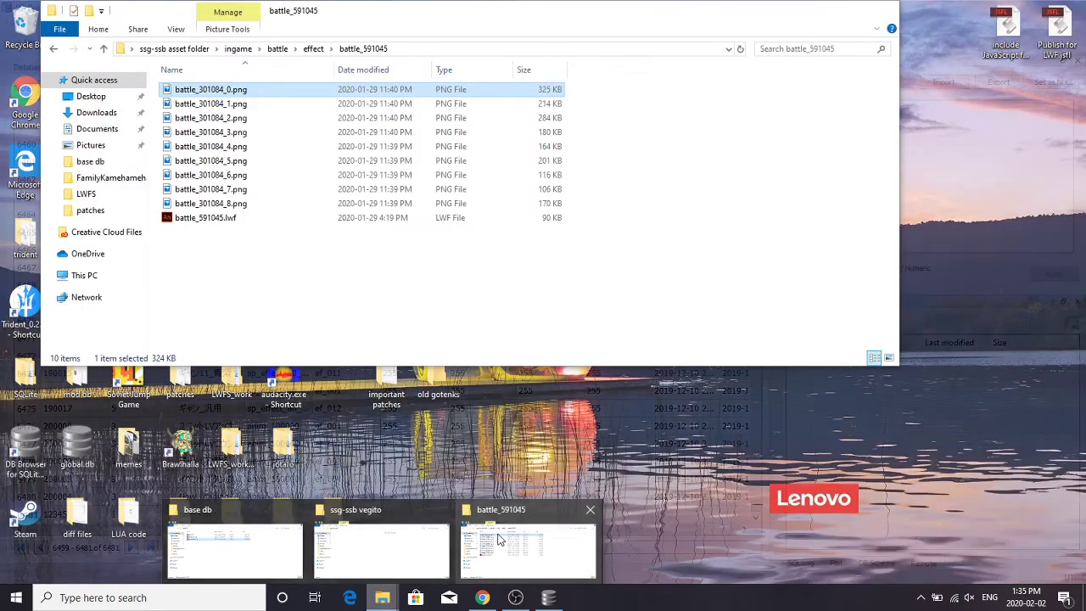
{"action": "left_click", "coordinate": [500, 540]}
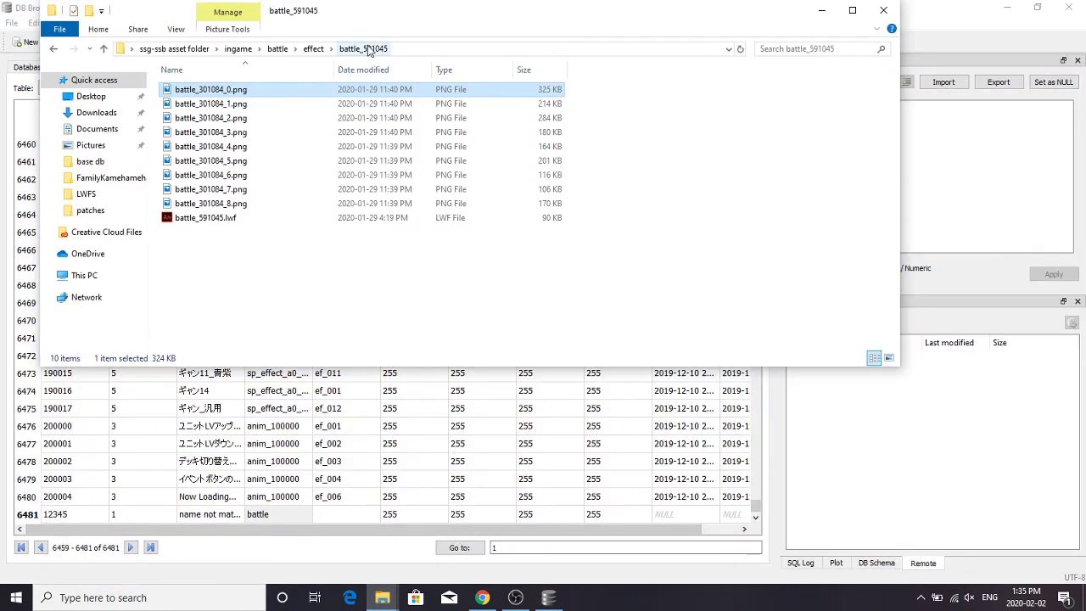
{"action": "right_click", "coordinate": [369, 51]}
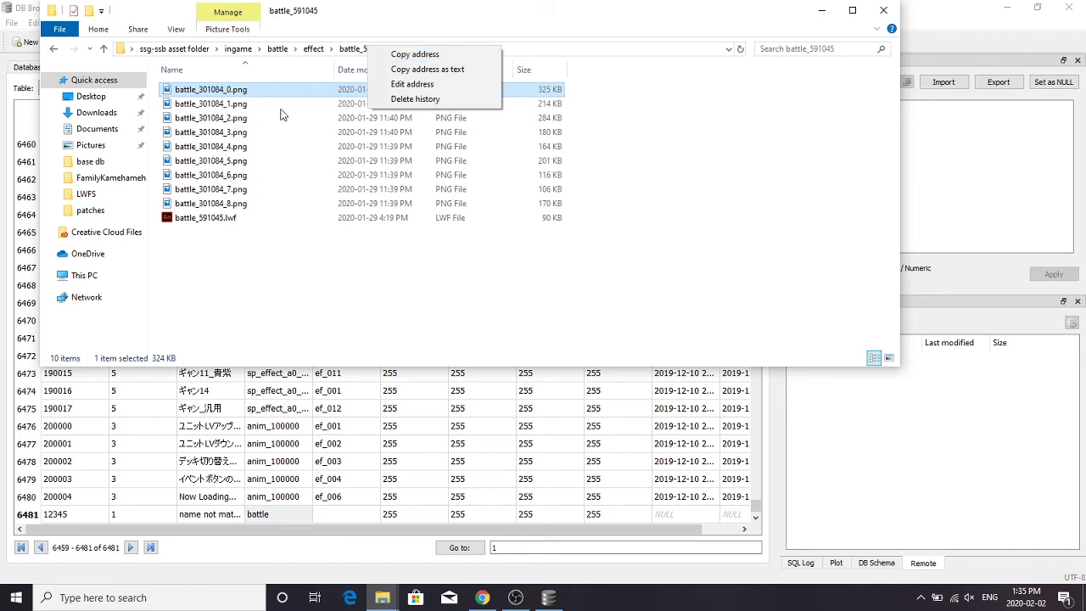
{"action": "left_click", "coordinate": [204, 221]}
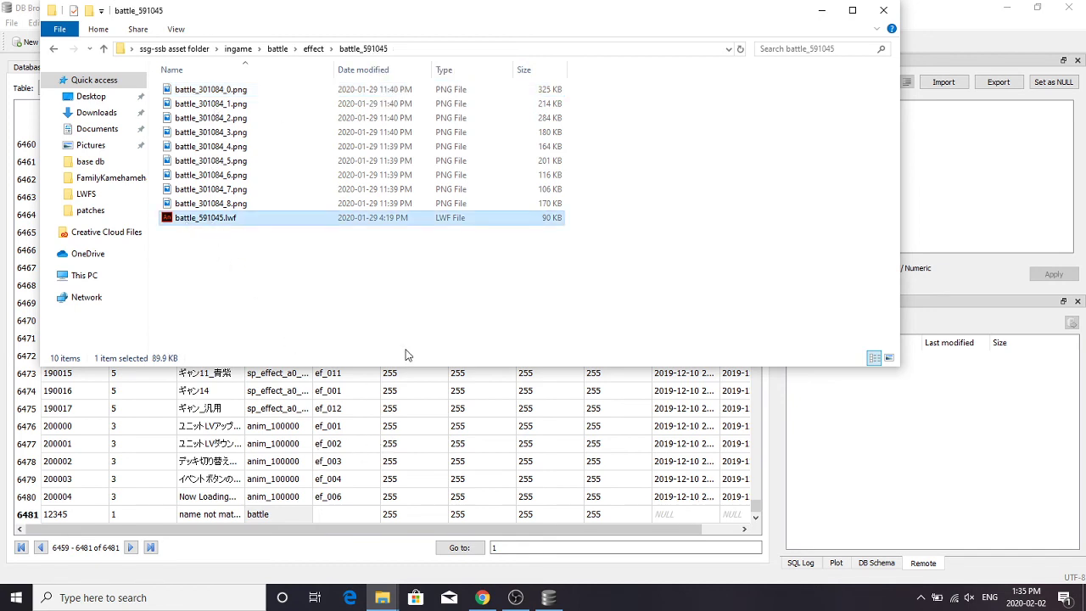
{"action": "left_click", "coordinate": [386, 444]}
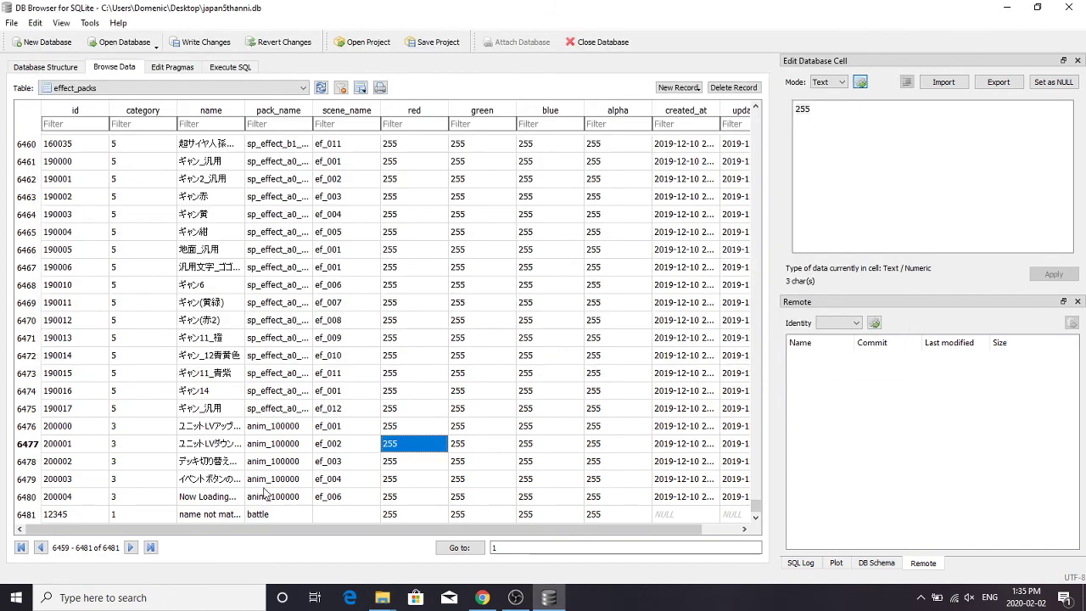
Complete the new record's pack_name as battle_591045 and apply the change in DB Browser for SQLite
{"action": "left_click", "coordinate": [282, 515]}
{"action": "left_click", "coordinate": [850, 145]}
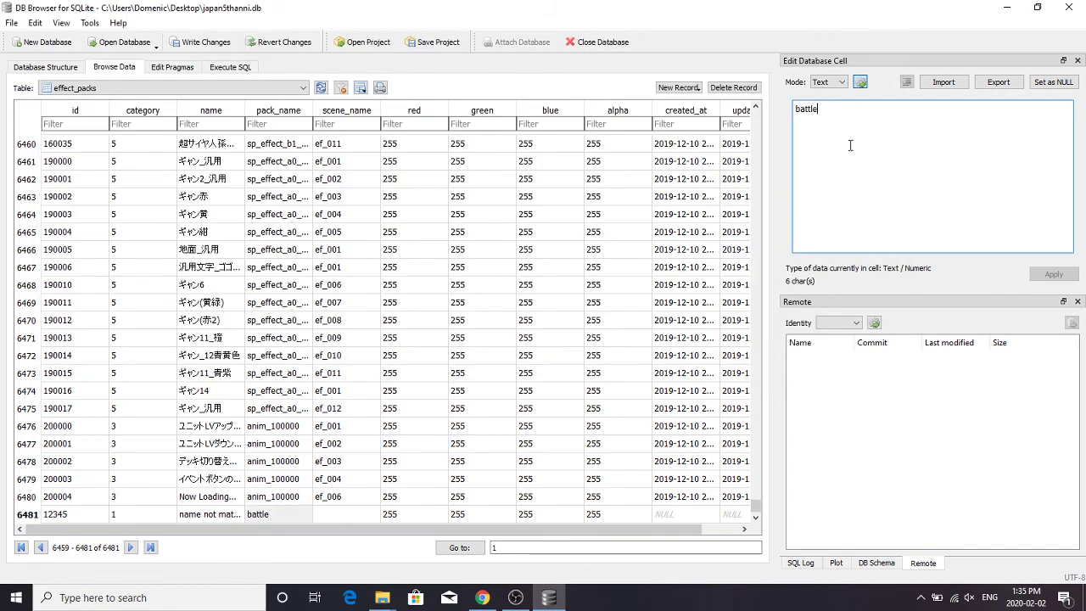
{"action": "type", "text": "_59"}
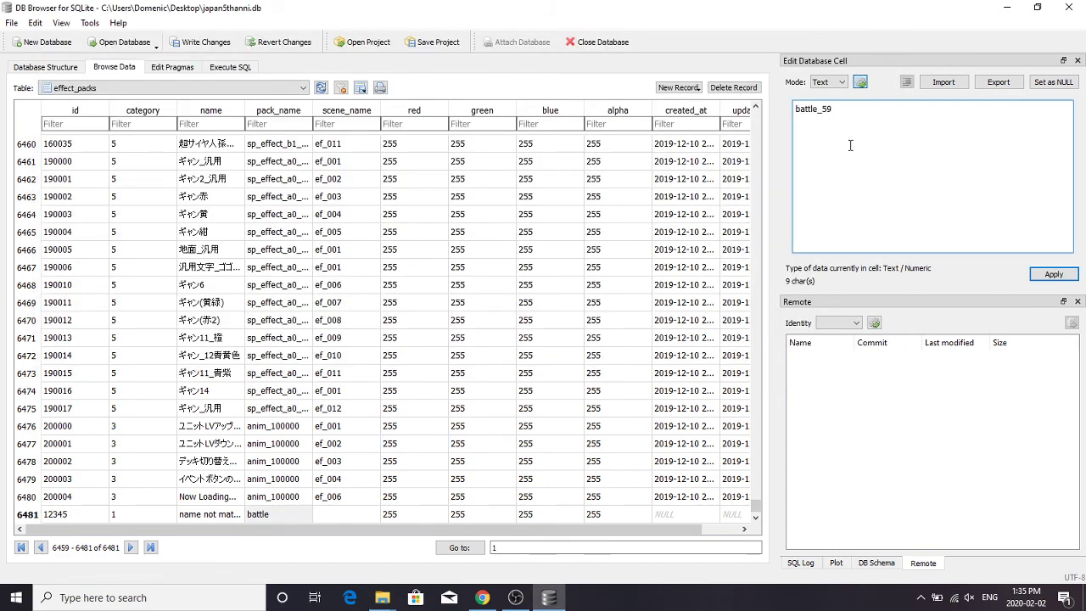
{"action": "type", "text": "1"}
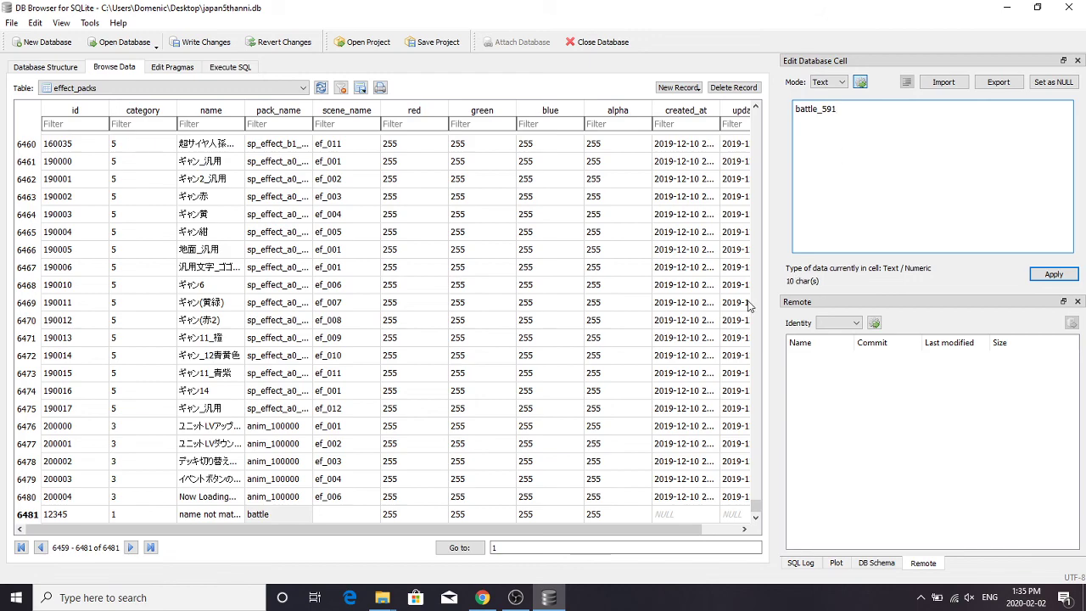
{"action": "left_click", "coordinate": [382, 597]}
{"action": "mouse_move", "coordinate": [519, 539]}
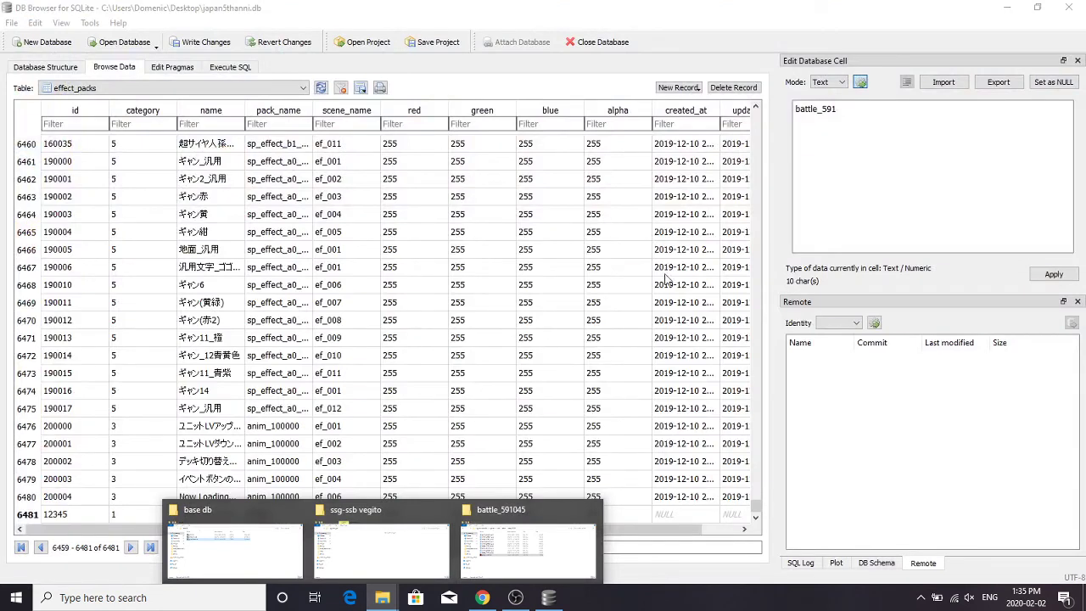
{"action": "left_click", "coordinate": [907, 151]}
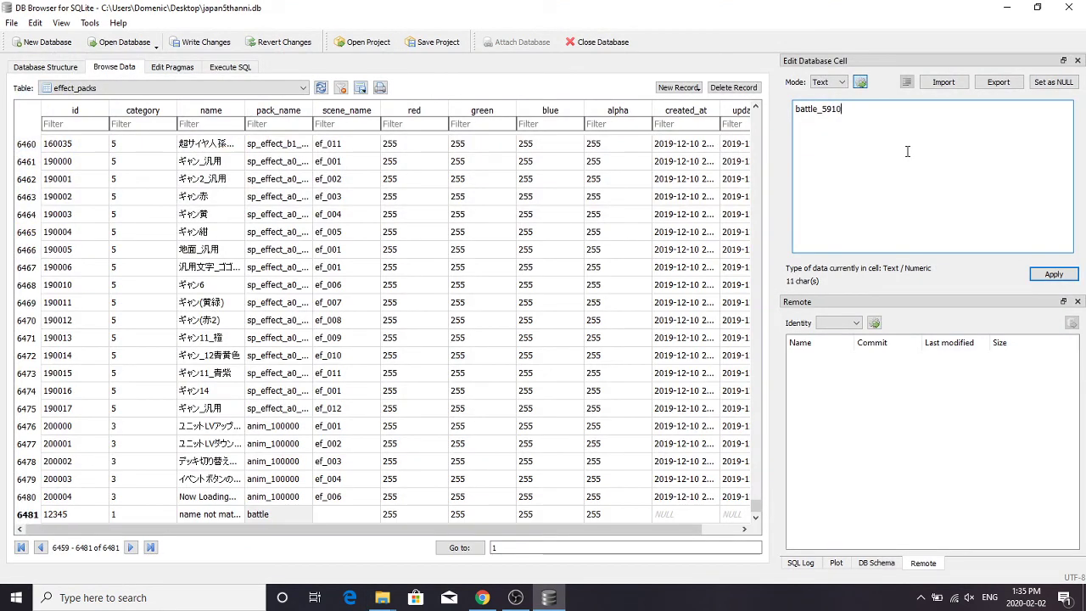
{"action": "left_click", "coordinate": [1053, 274]}
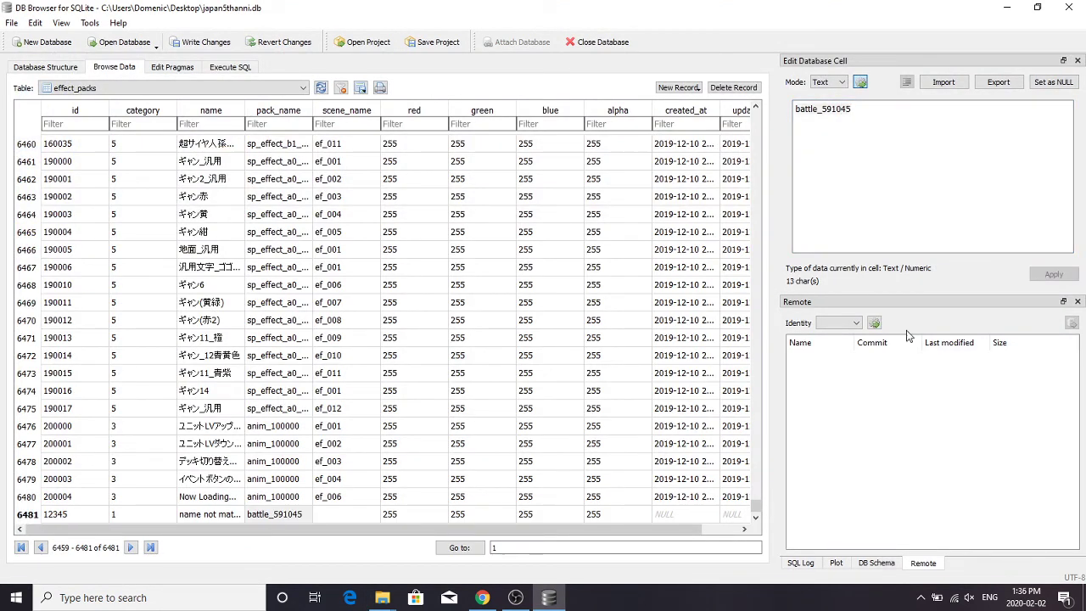
Set the new record's scene_name to ef_001 and check its red, green, blue and alpha values
{"action": "left_click", "coordinate": [351, 515]}
{"action": "type", "text": "ef_001"}
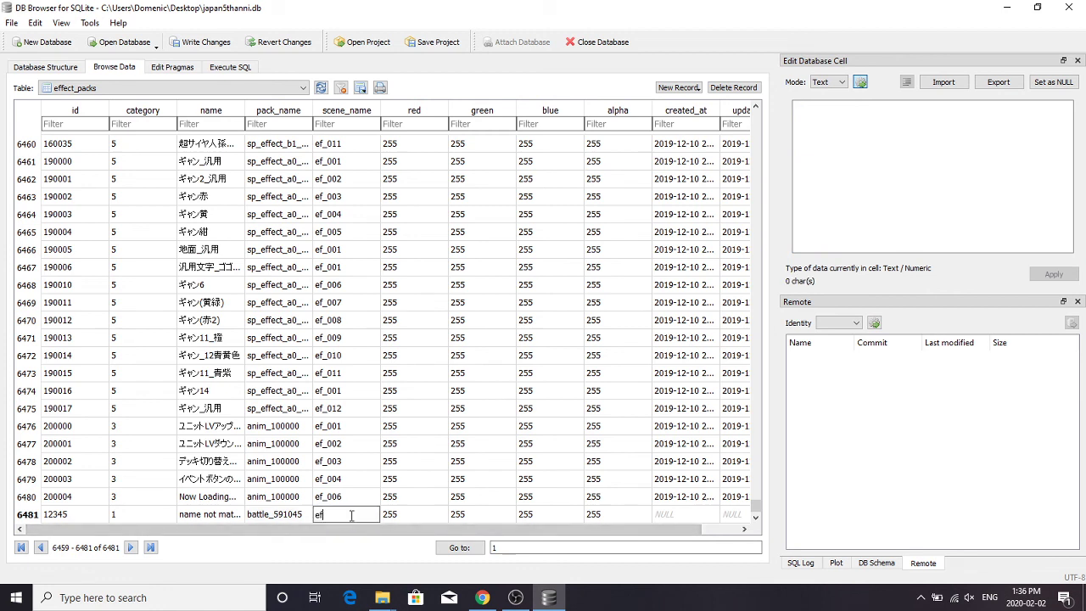
{"action": "left_click", "coordinate": [407, 512]}
{"action": "left_click", "coordinate": [482, 514]}
{"action": "left_click", "coordinate": [559, 515]}
{"action": "left_click", "coordinate": [608, 515]}
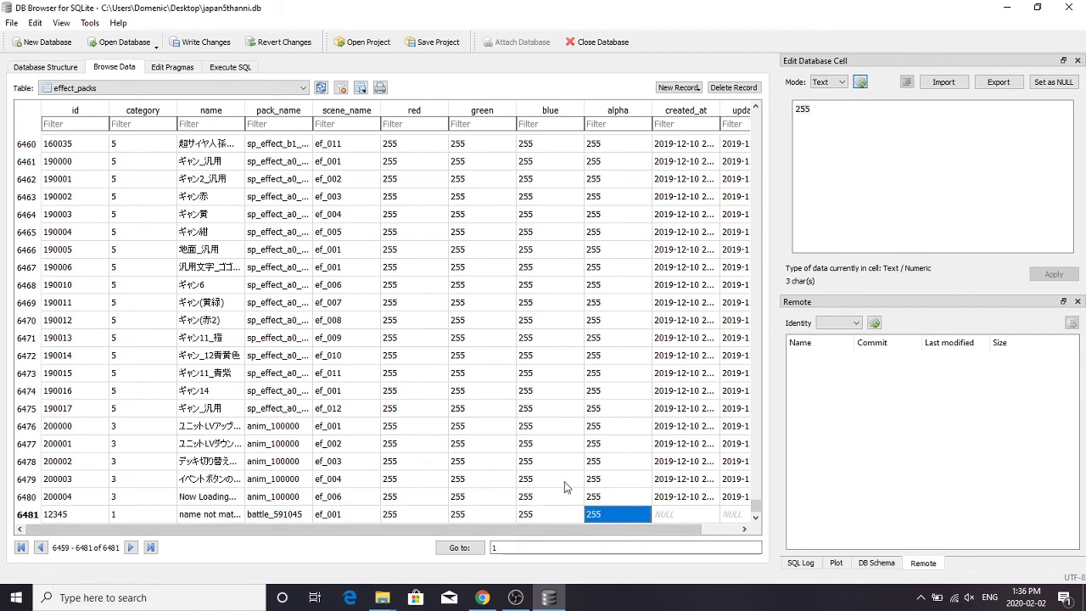
{"action": "left_click", "coordinate": [373, 392]}
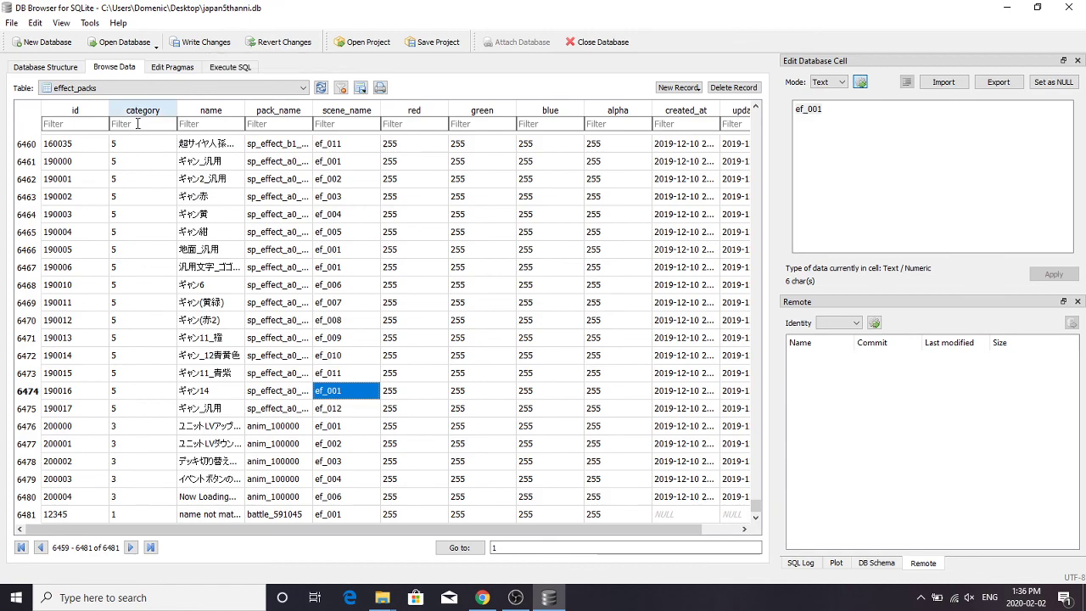
{"action": "left_click", "coordinate": [515, 597]}
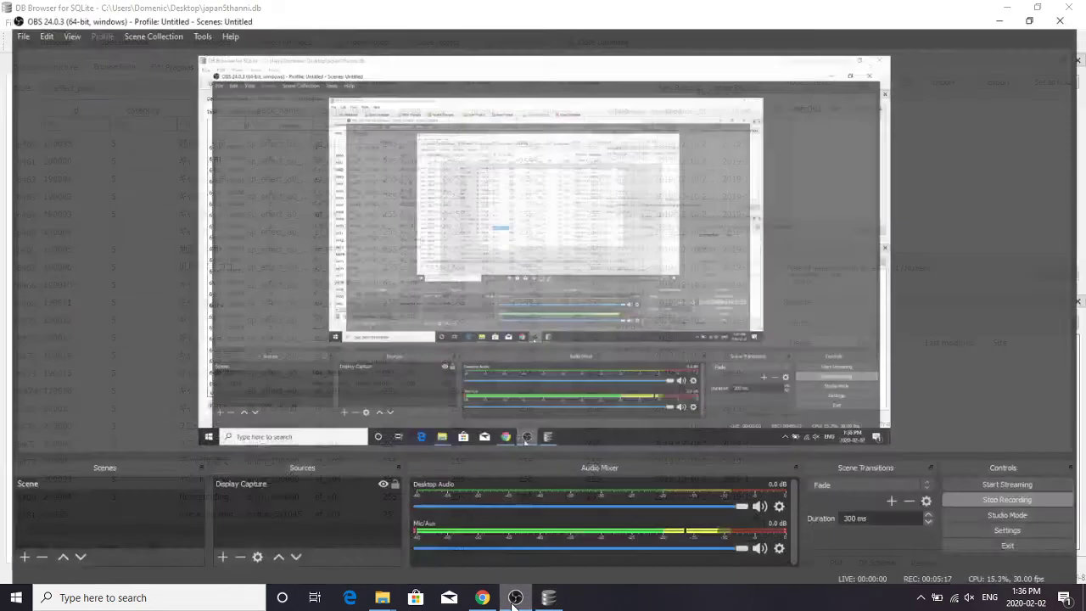